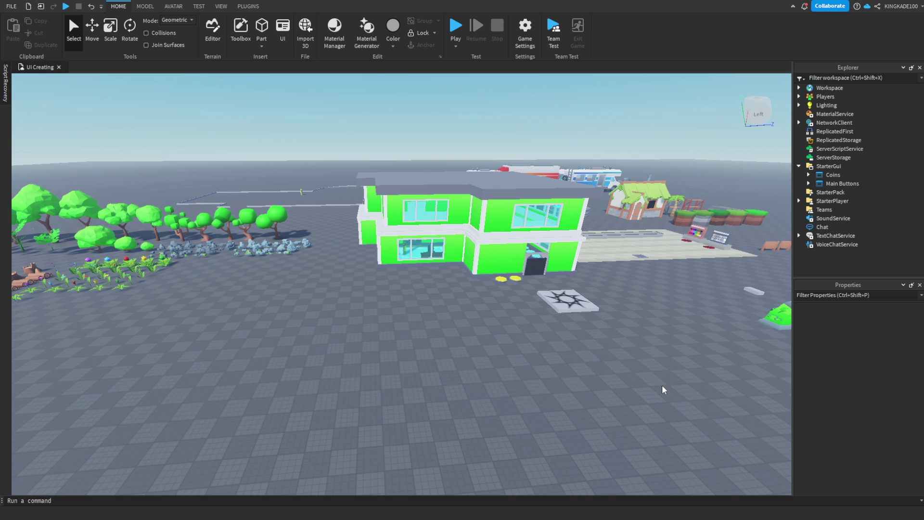
key(w)
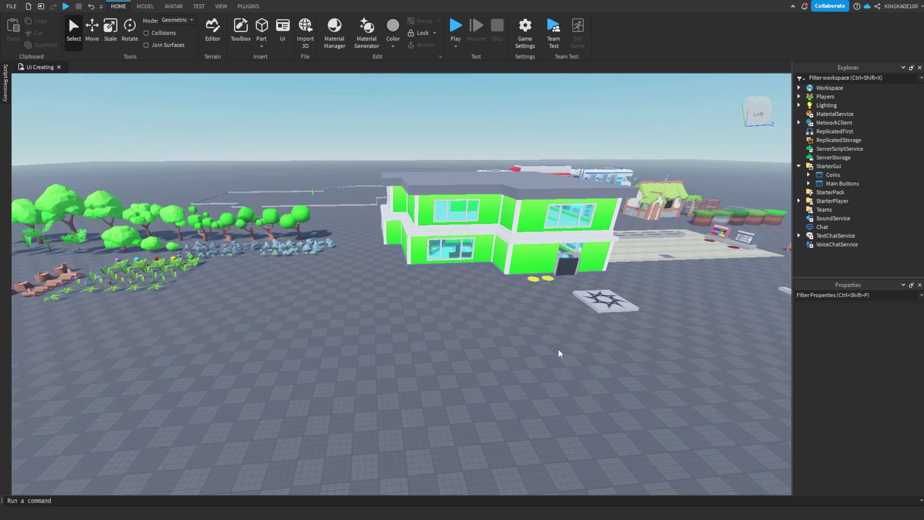
right_drag(547, 339, 547, 339)
key(s)
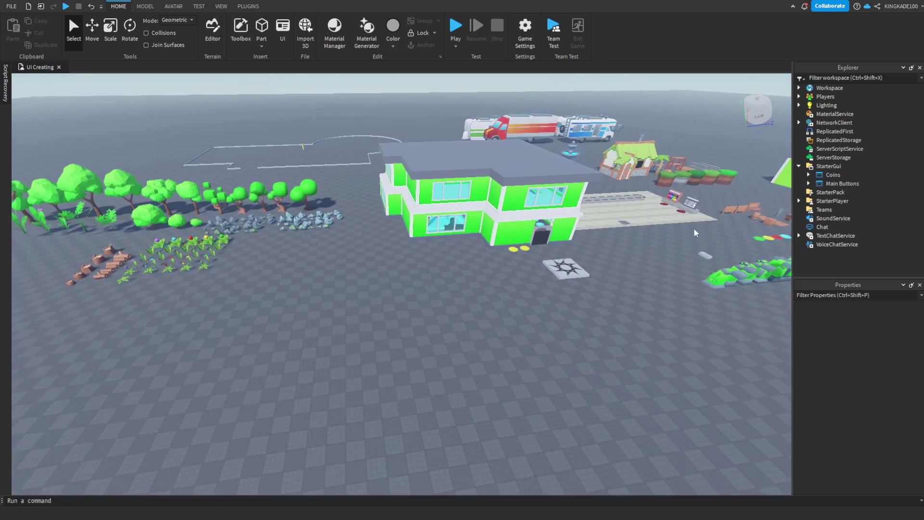
- Enable the Coins ScreenGui in StarterGui to display its coin counter and shop window
click(844, 175)
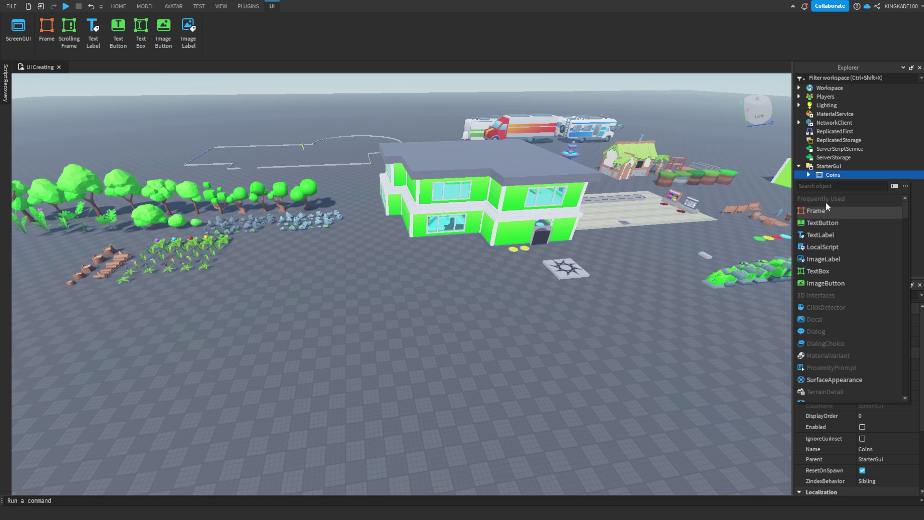
click(823, 174)
click(861, 426)
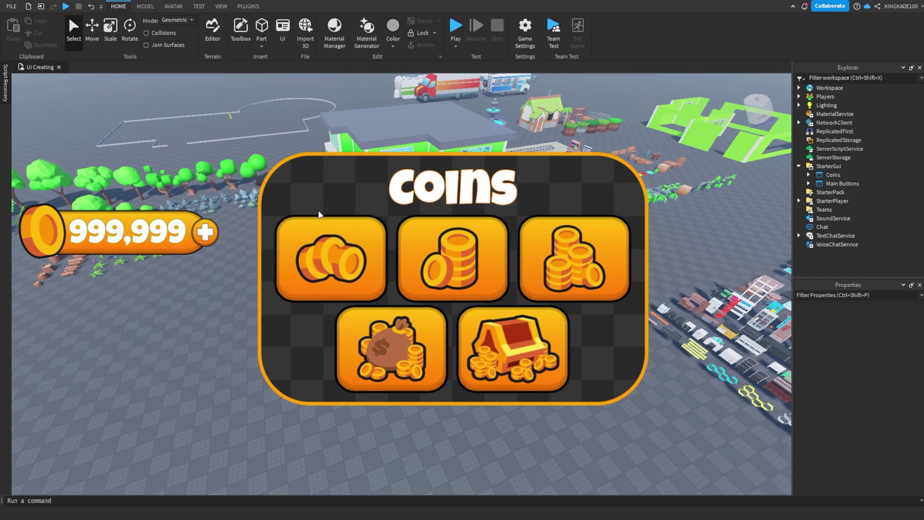
- Examine the coin counter and Coins shop layout, and disable the Coins ScreenGui
click(833, 175)
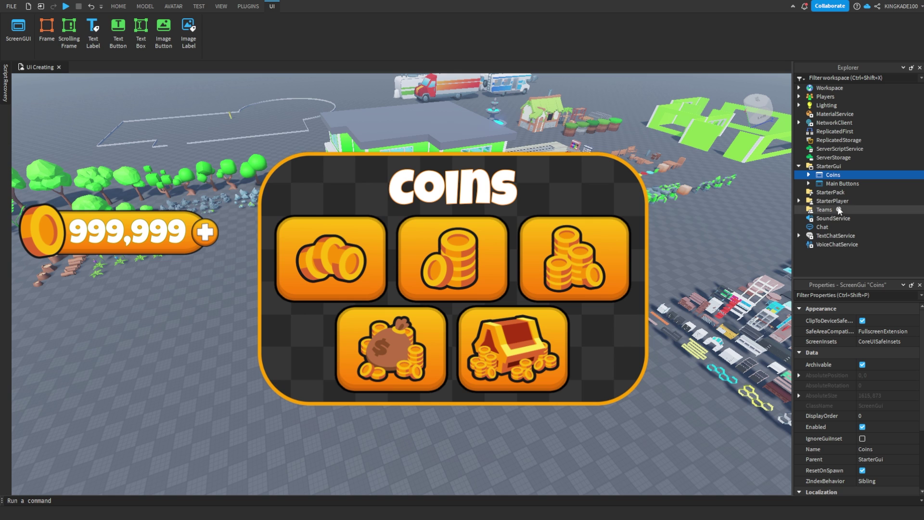
scroll(654, 400, up, 5)
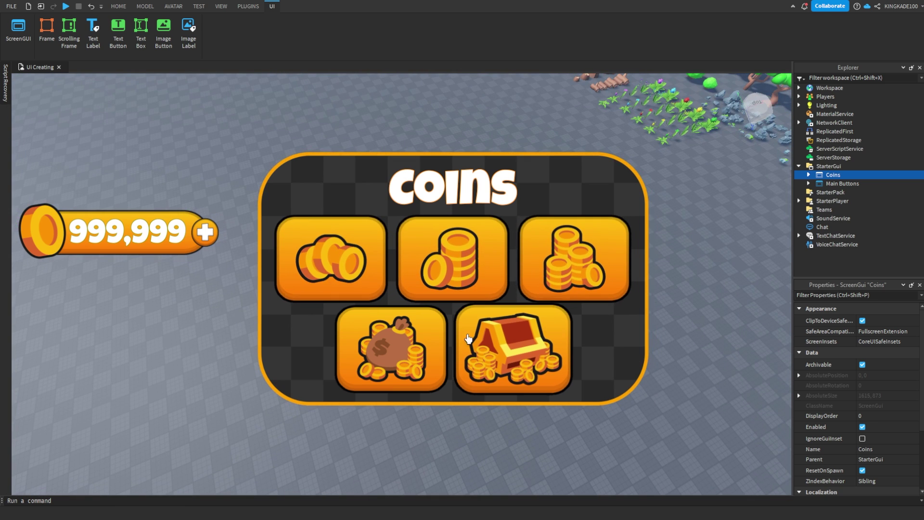
scroll(701, 241, down, 5)
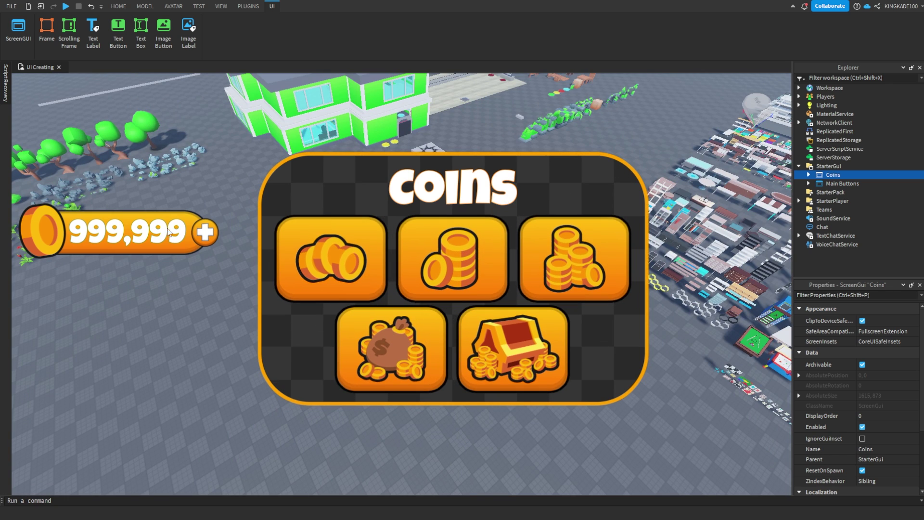
key(Left)
key(Left)
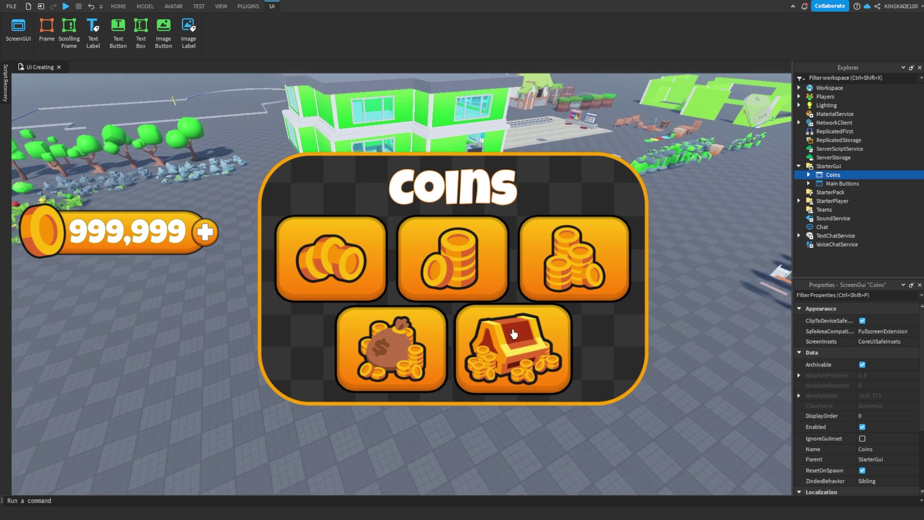
key(s)
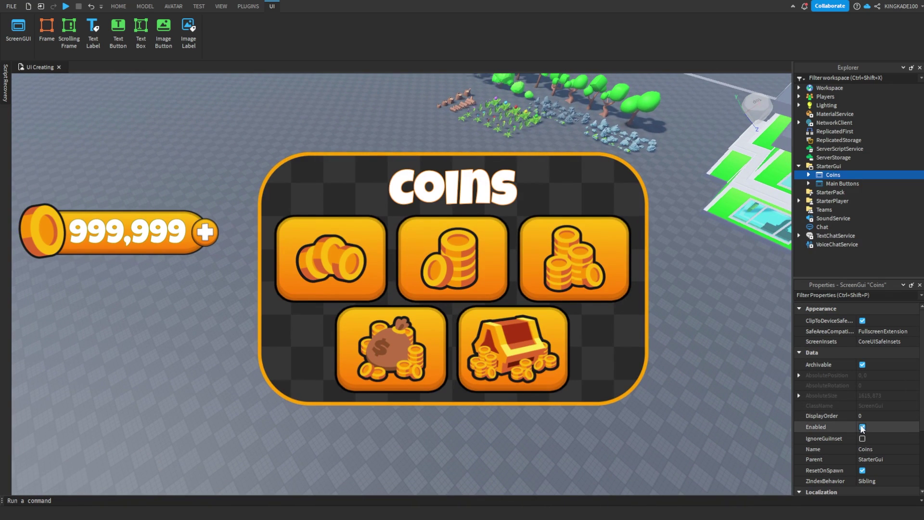
click(862, 427)
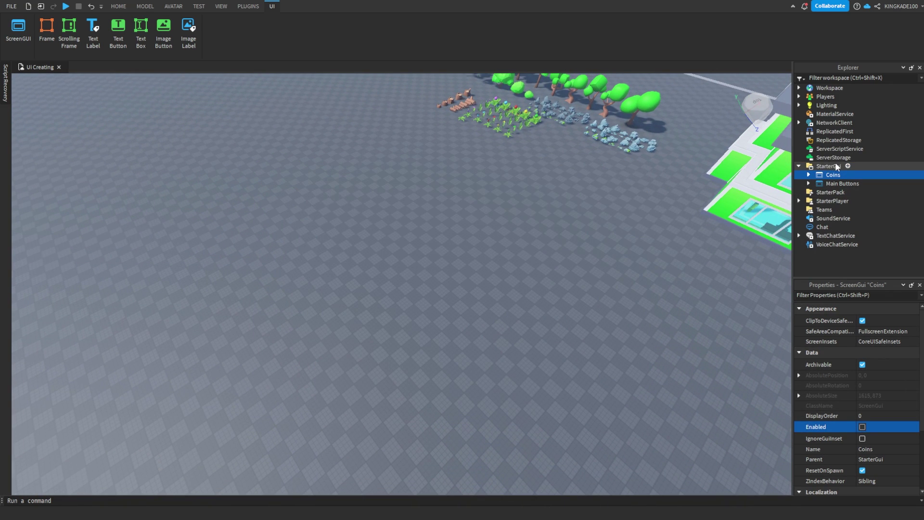
- Add a new ScreenGui to StarterGui and name it Gems
click(847, 165)
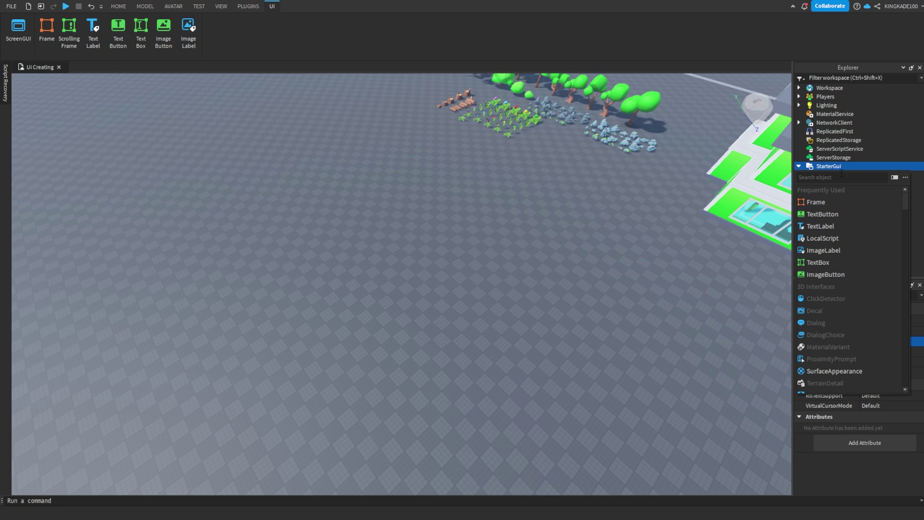
text(scr)
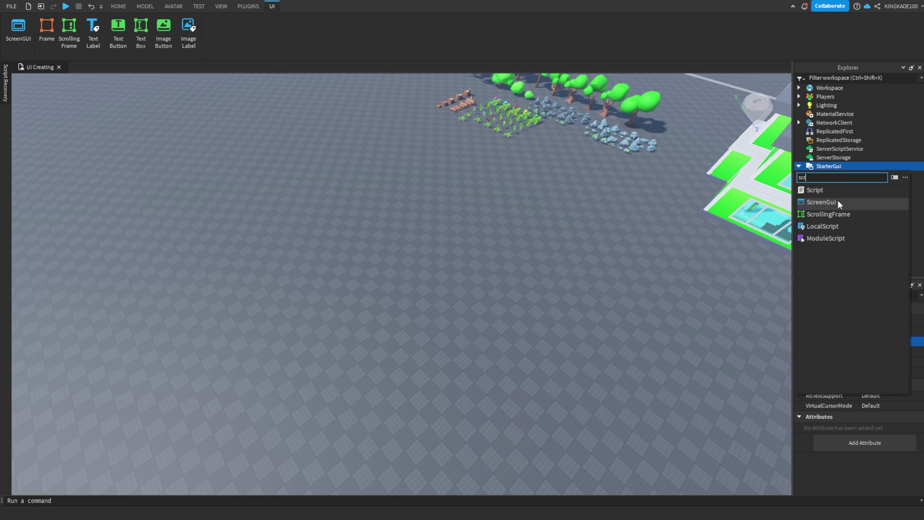
click(837, 202)
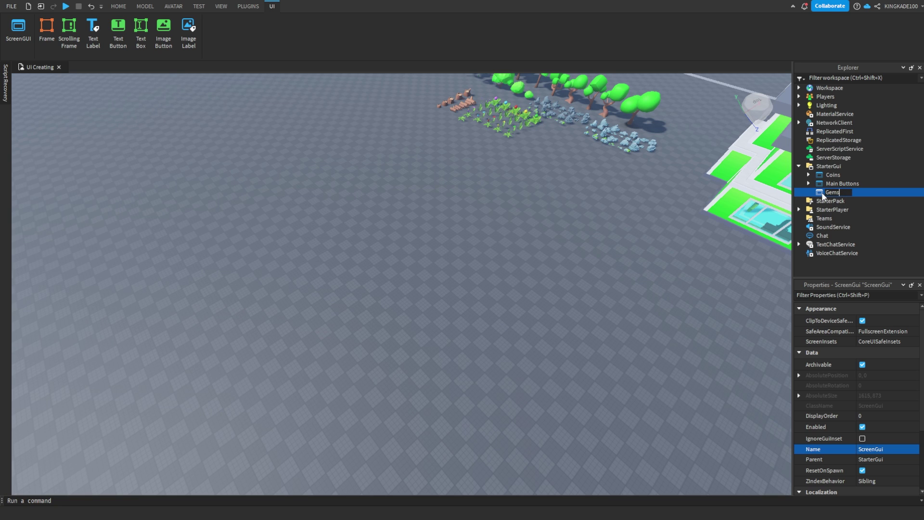
key(Return)
right_drag(666, 207, 685, 213)
text(aw)
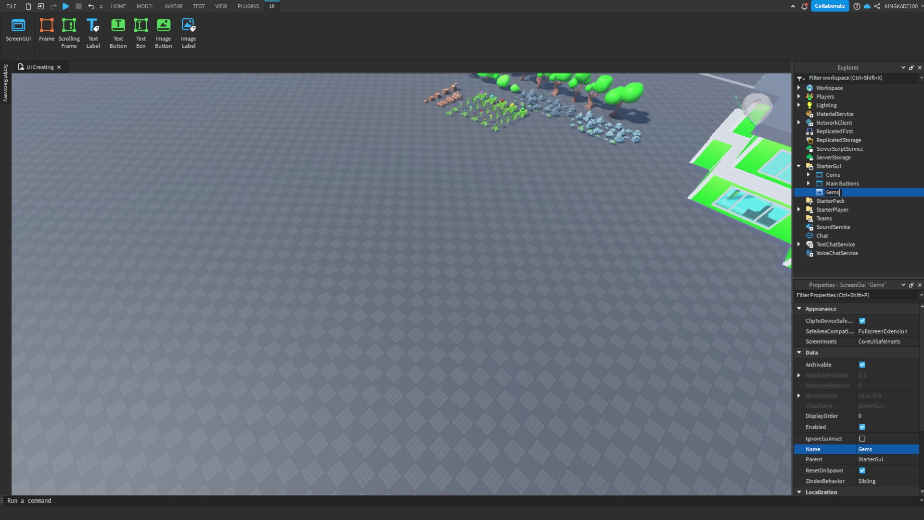
click(750, 258)
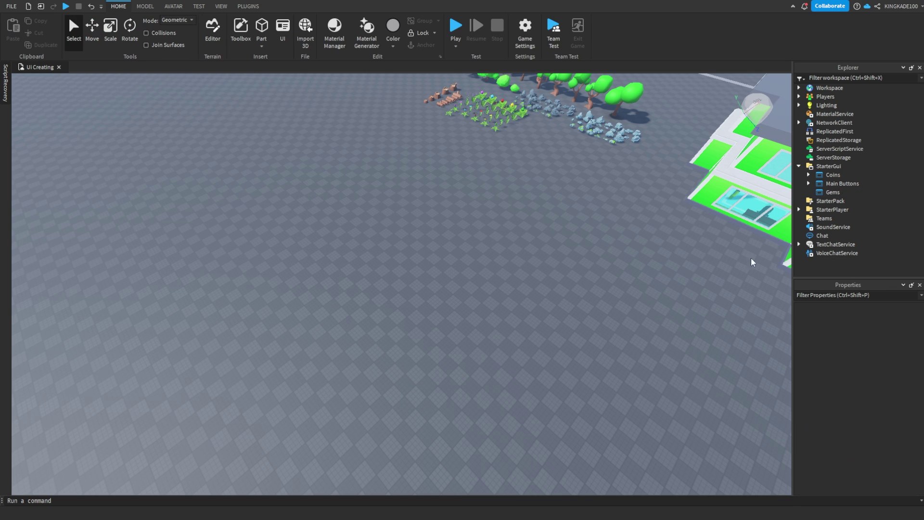
- Insert an ImageLabel into the Gems ScreenGui, stretch it into a wide rectangle and move it lower in the viewport
click(845, 192)
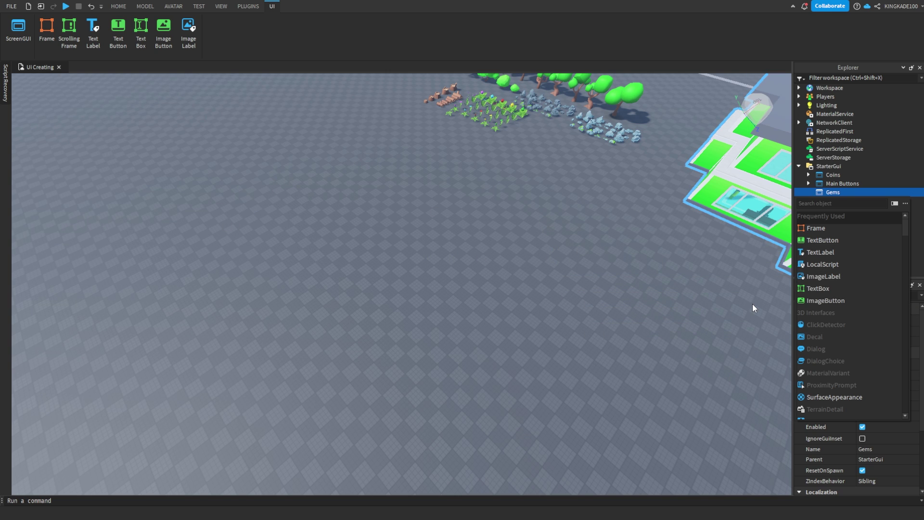
click(834, 276)
drag(42, 104, 304, 227)
drag(242, 223, 150, 290)
right_drag(355, 265, 498, 277)
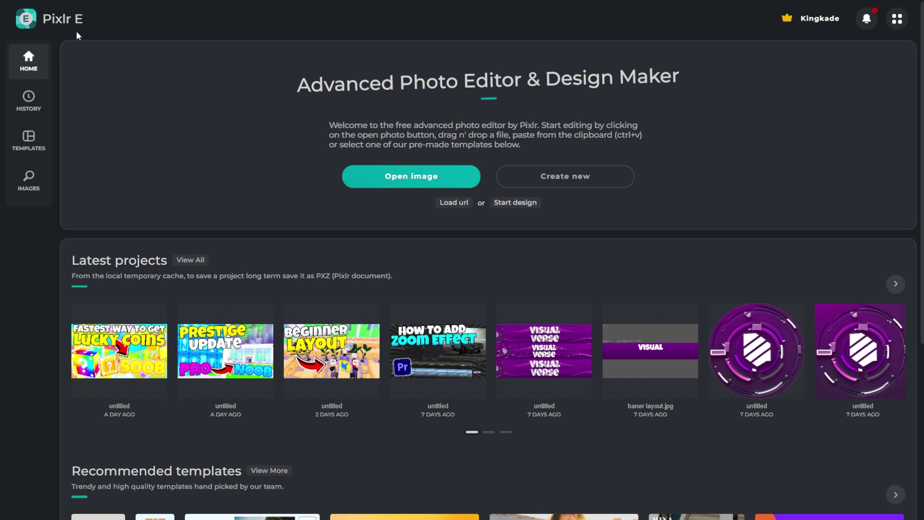
- Switch to Pixlr E and create a blank image 1500 px wide and 500 px high without a background
mouse_move(84, 19)
mouse_down()
mouse_move(42, 19)
mouse_move(84, 21)
mouse_up()
scroll(276, 346, down, 1)
scroll(383, 330, up, 1)
click(566, 179)
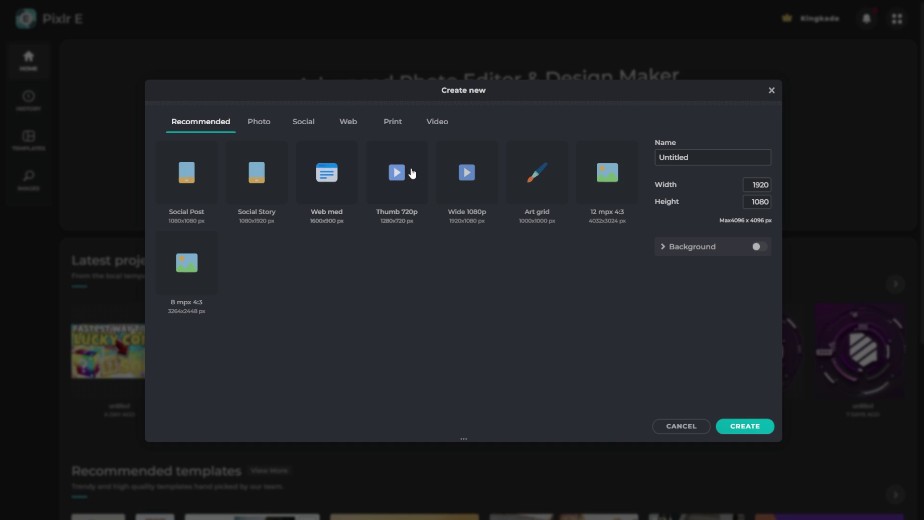
click(457, 177)
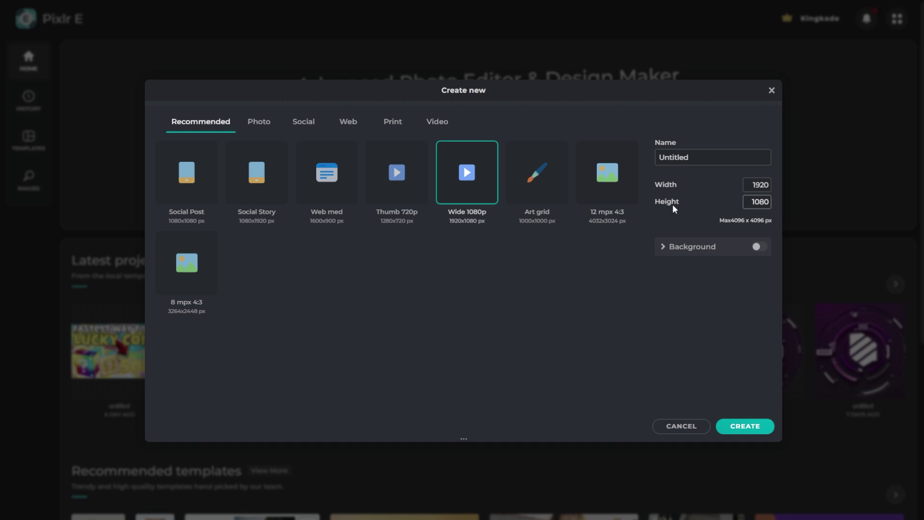
click(751, 200)
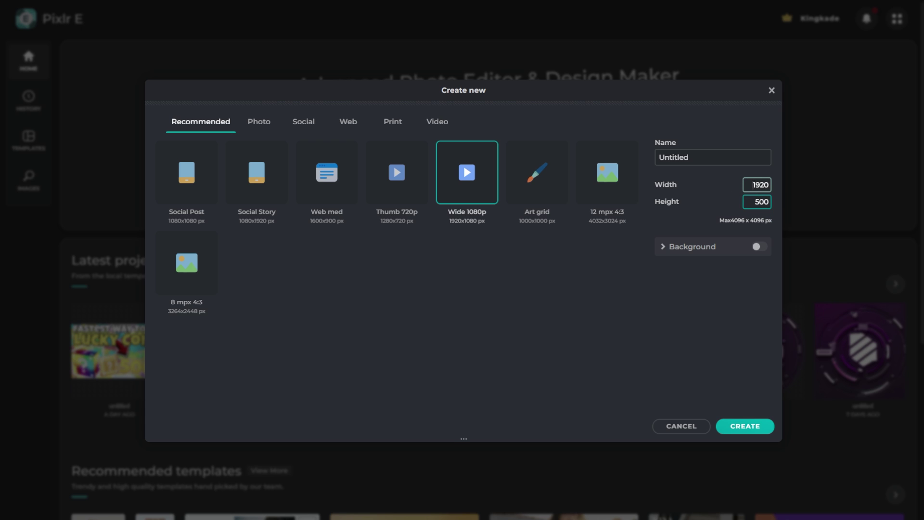
double_click(753, 185)
text(1500)
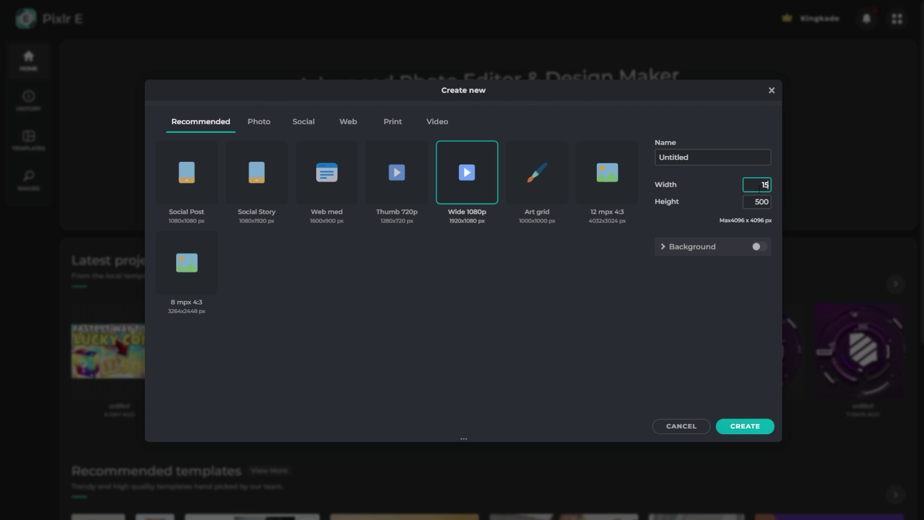
click(751, 427)
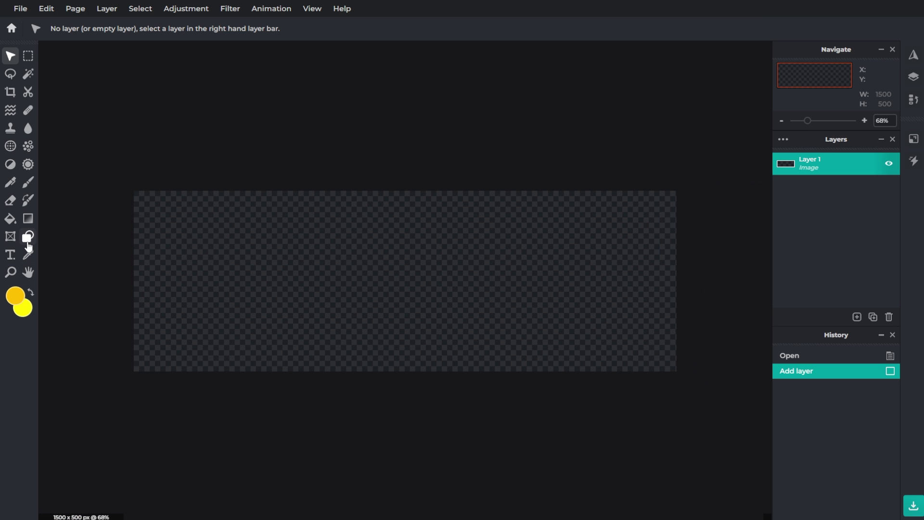
- Draw a white circle about 370 px wide near the canvas's left end and place a duplicate near the right end
click(28, 243)
click(237, 28)
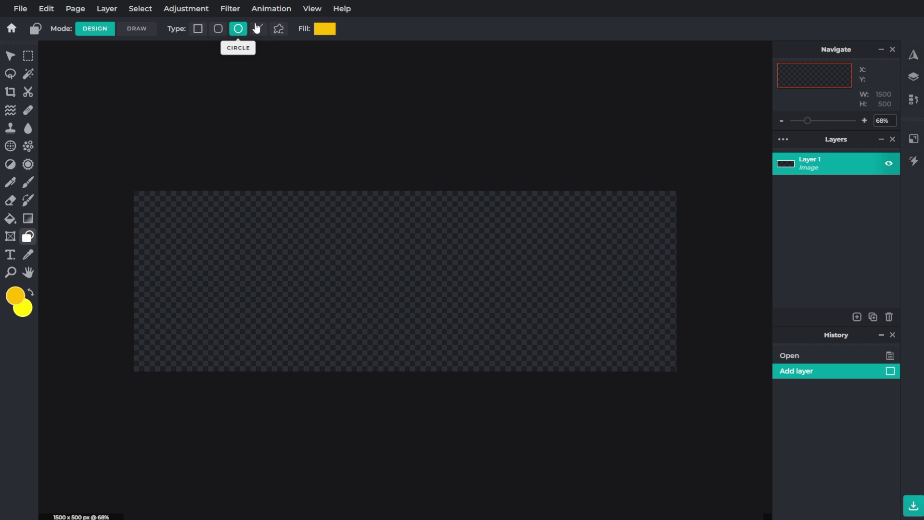
click(326, 30)
click(255, 103)
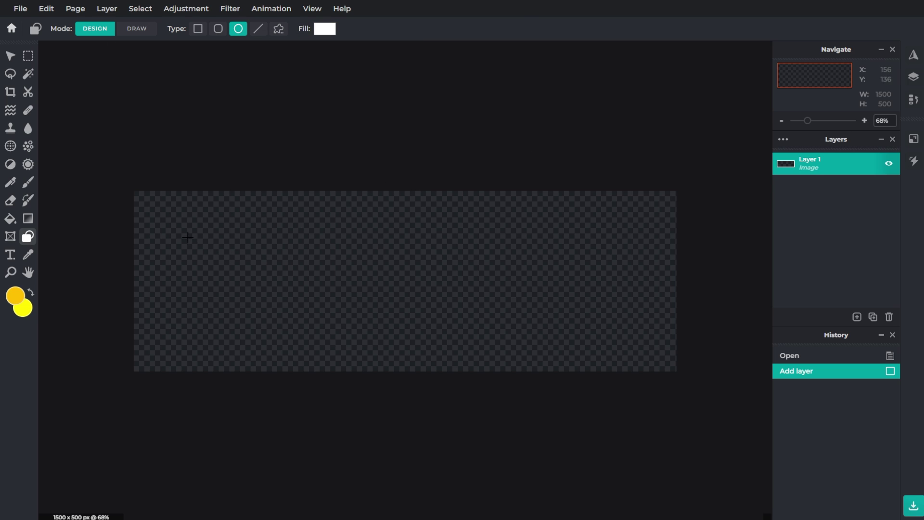
drag(187, 237, 318, 368)
drag(248, 307, 588, 304)
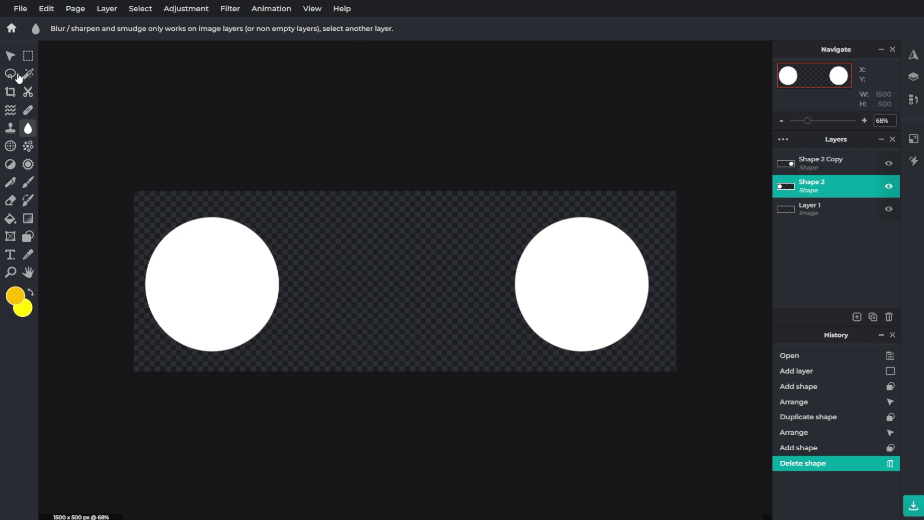
- Duplicate the left circle, change the copy into a square and align its left edge with the circle's centre
click(10, 55)
alt+drag(207, 292, 333, 299)
click(28, 237)
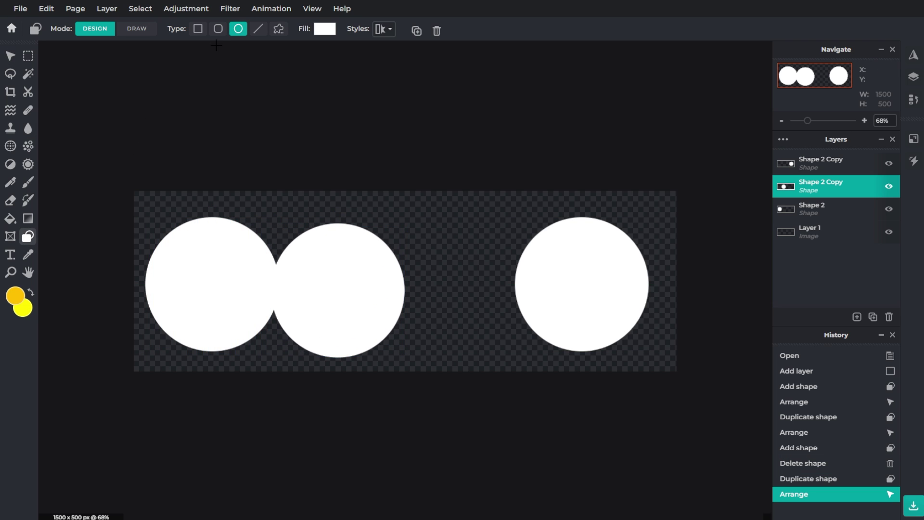
click(198, 28)
click(10, 56)
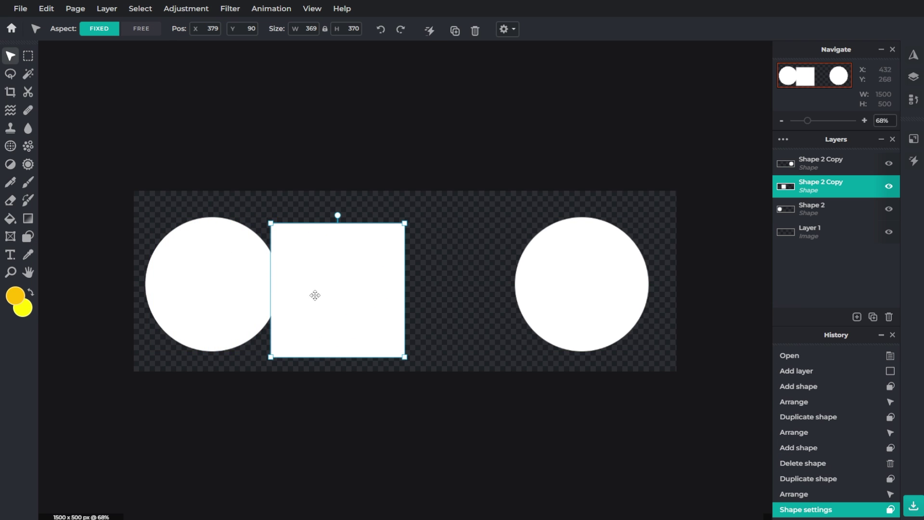
drag(313, 295, 264, 292)
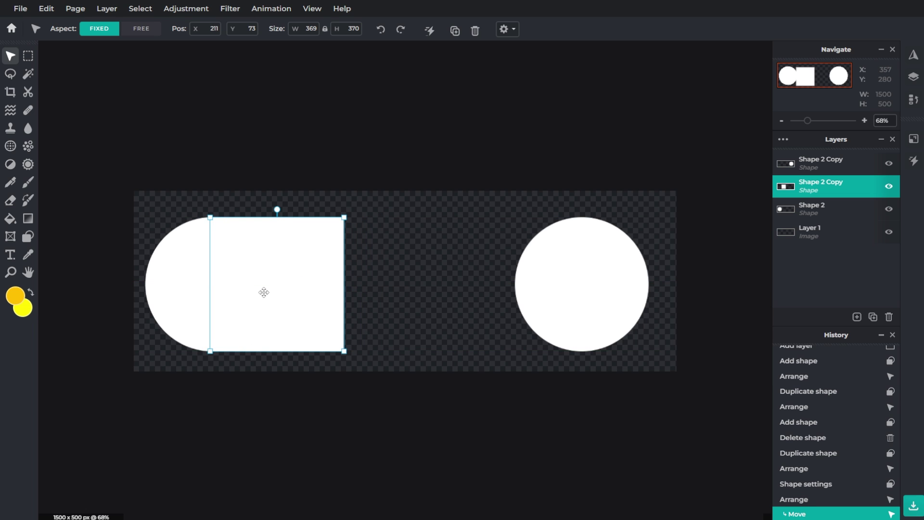
key(Escape)
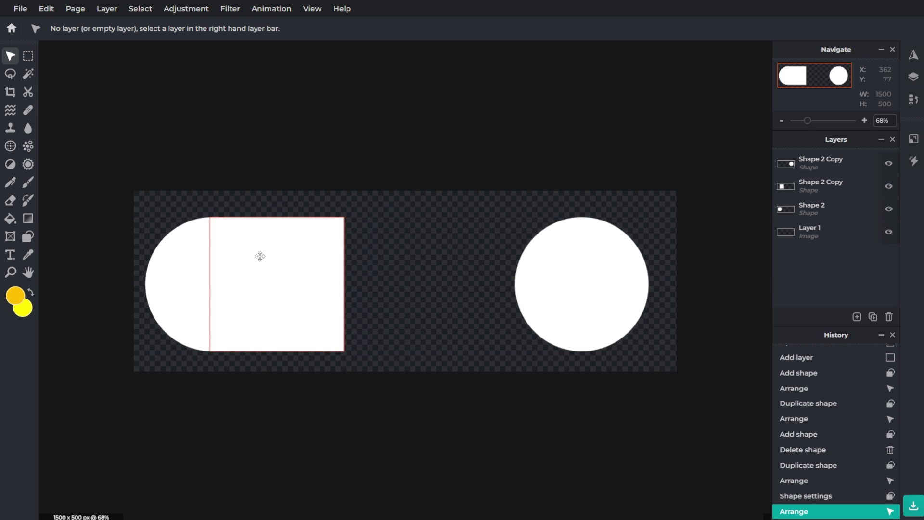
- Duplicate the white square across the gap to join both circles into one long pill shape
click(299, 293)
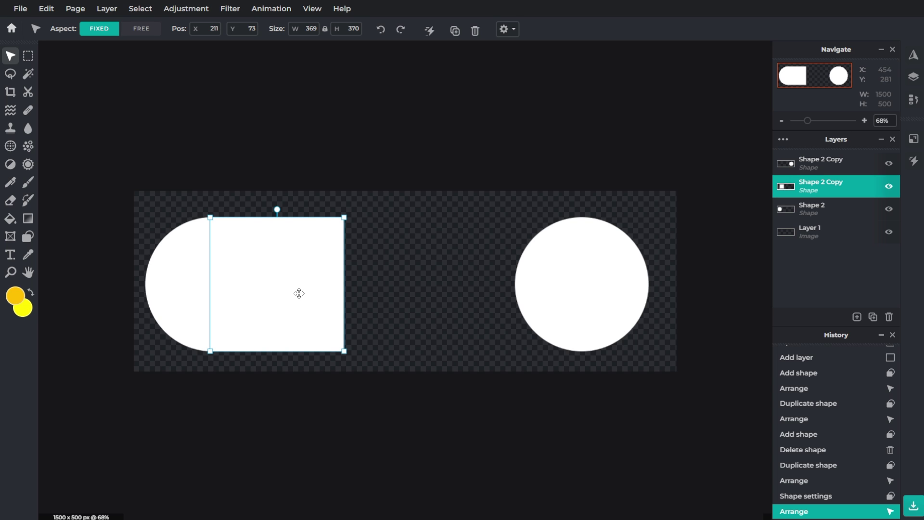
alt+drag(298, 293, 528, 295)
click(579, 158)
scroll(654, 239, down, 2)
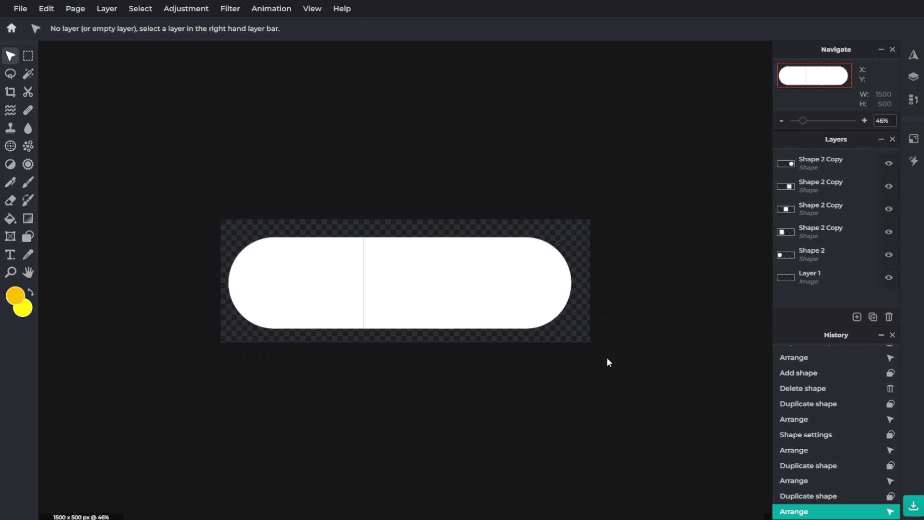
- Flatten all the pill's shapes into a single image layer and unlock that layer
click(858, 165)
click(849, 161)
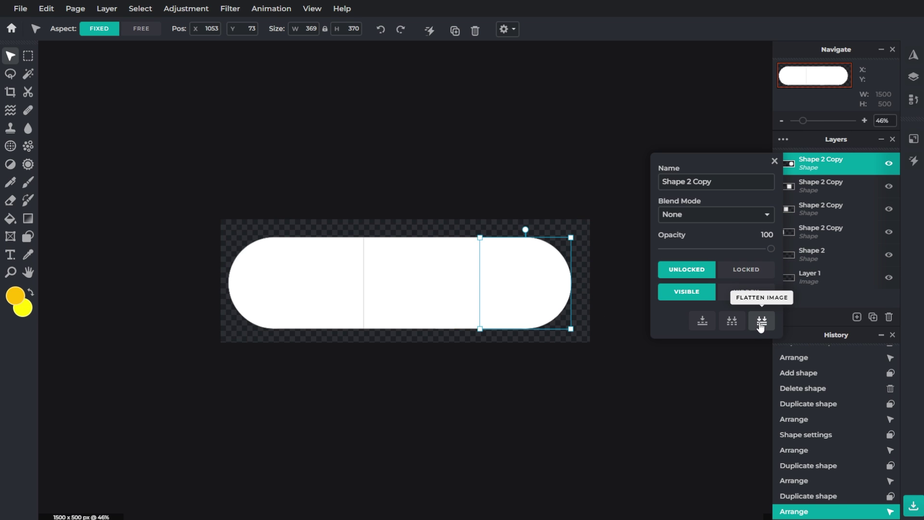
click(761, 322)
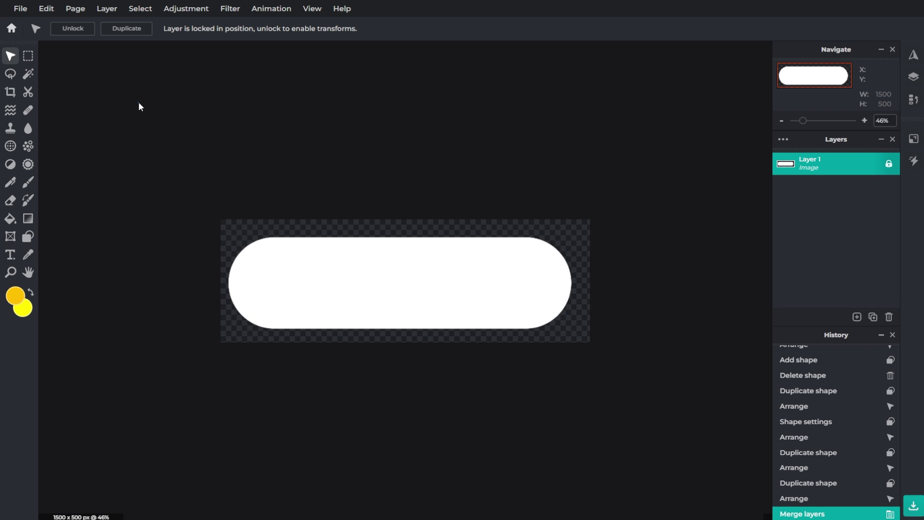
click(813, 165)
click(687, 269)
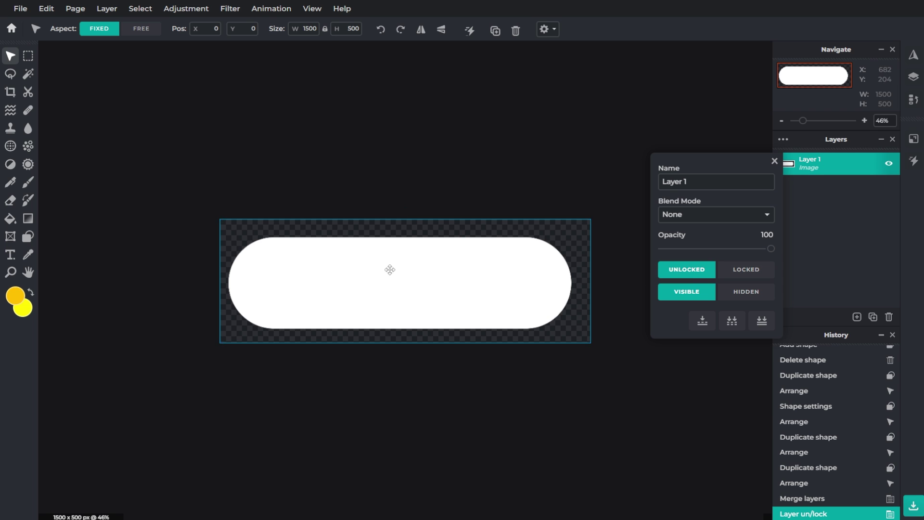
drag(390, 268, 387, 266)
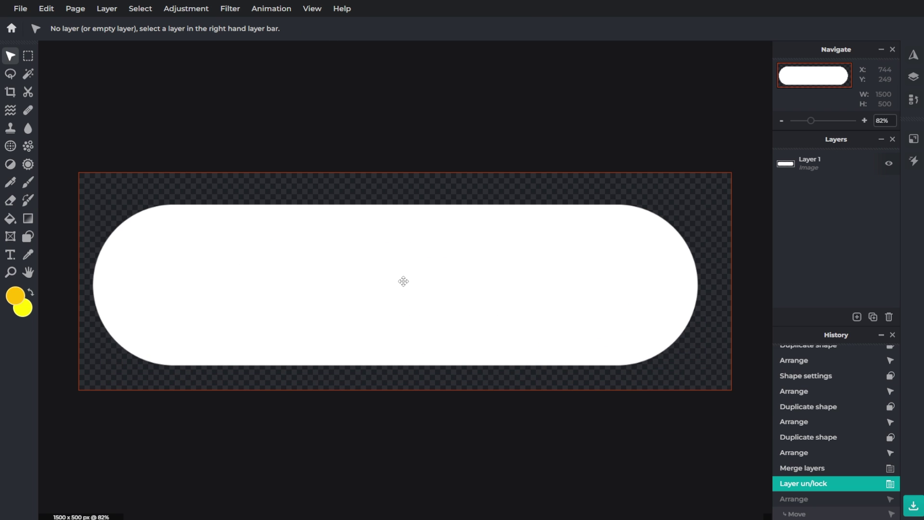
- Duplicate the white pill layer, offset the copy 30 px downward and place it beneath the original layer
click(403, 281)
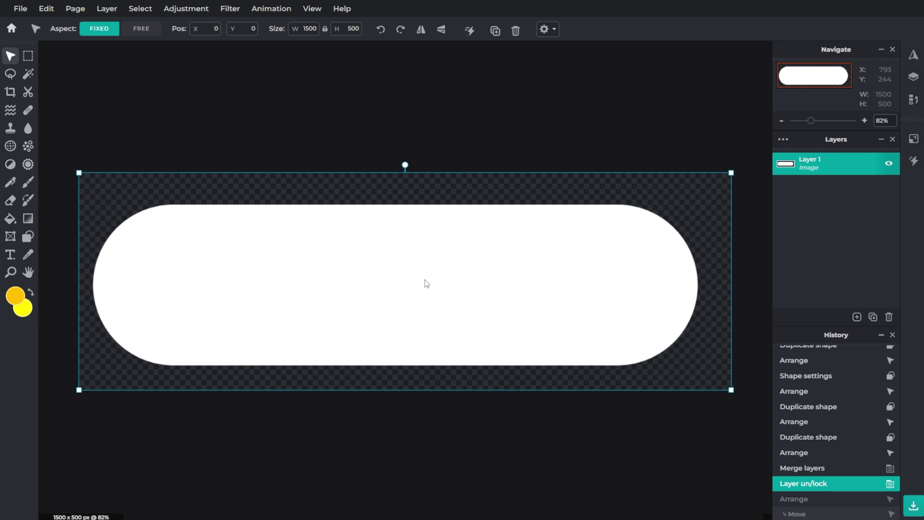
key(ctrl+j)
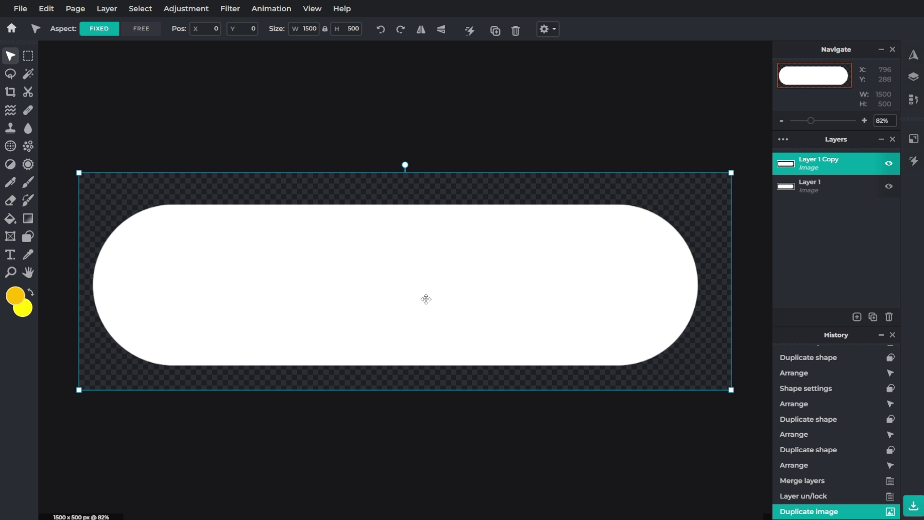
drag(581, 249, 580, 261)
drag(791, 157, 791, 185)
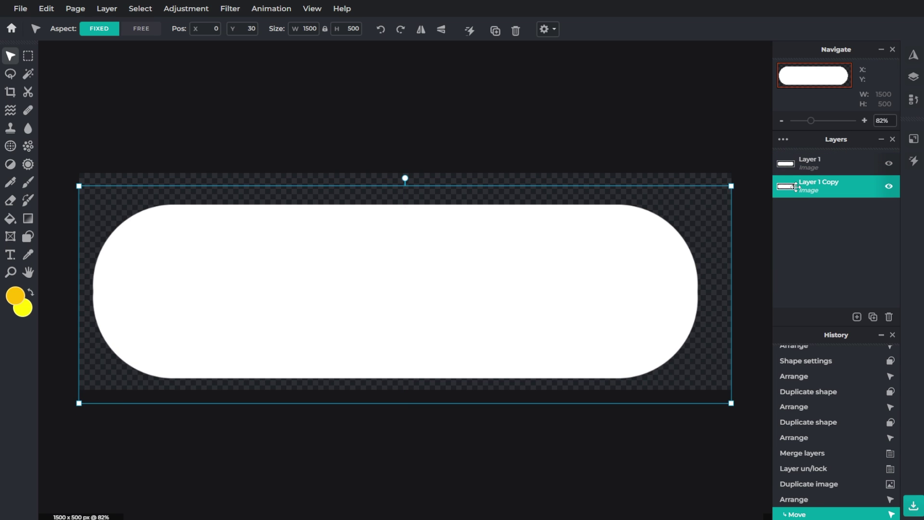
- Darken the lower pill copy to light grey by reducing its Hue and saturation lightness to about -20
click(198, 9)
click(206, 99)
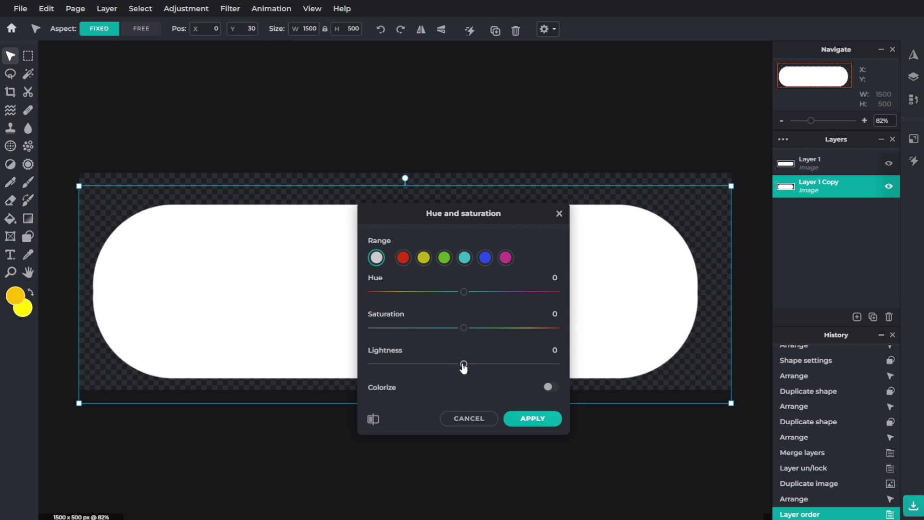
drag(463, 365, 448, 369)
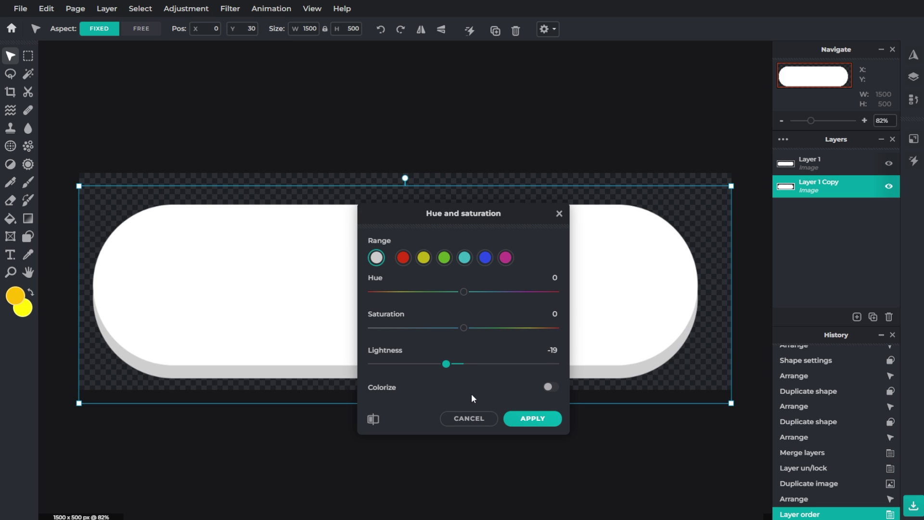
key(Left)
key(Left)
click(513, 419)
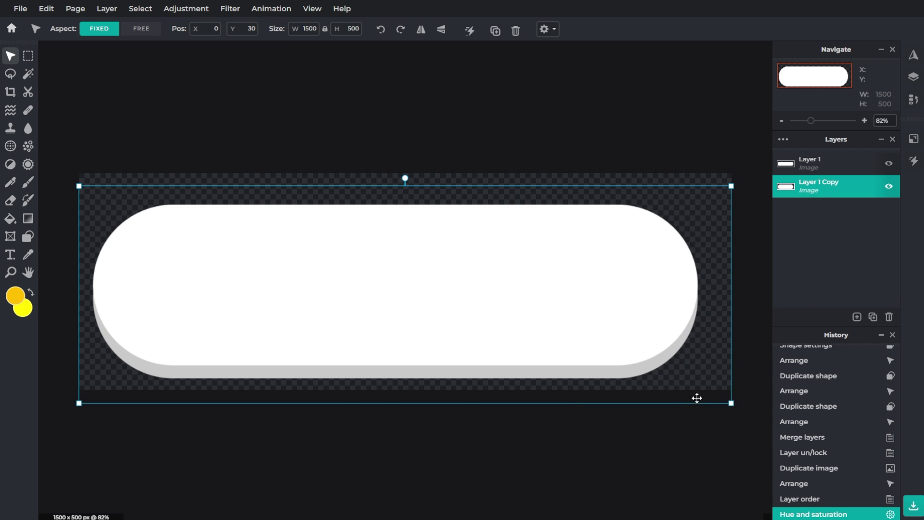
- Lower the white pill by about 13 px over its grey copy and shift both layers up together
mouse_move(698, 398)
mouse_down()
mouse_move(710, 381)
mouse_move(708, 392)
mouse_up()
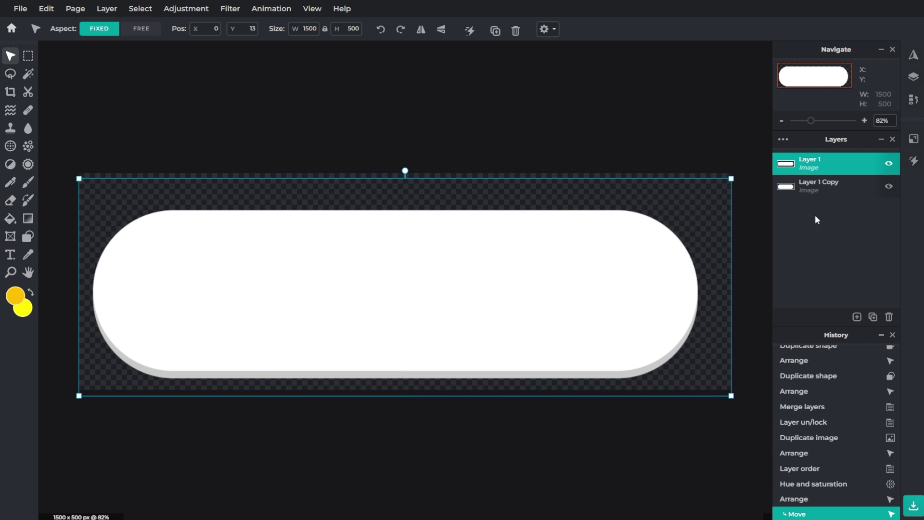
ctrl+click(801, 192)
drag(633, 248, 632, 246)
click(610, 91)
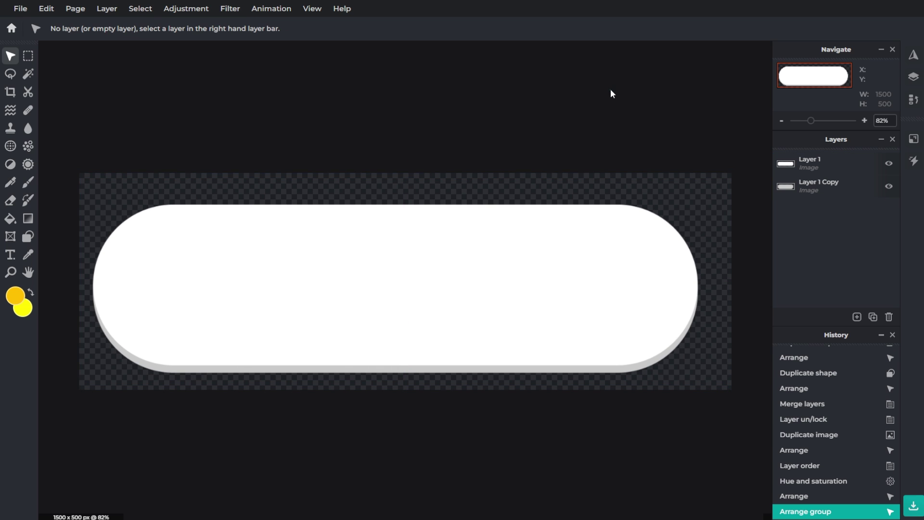
- Merge the white pill layer down into the grey copy beneath it
scroll(631, 404, down, 3)
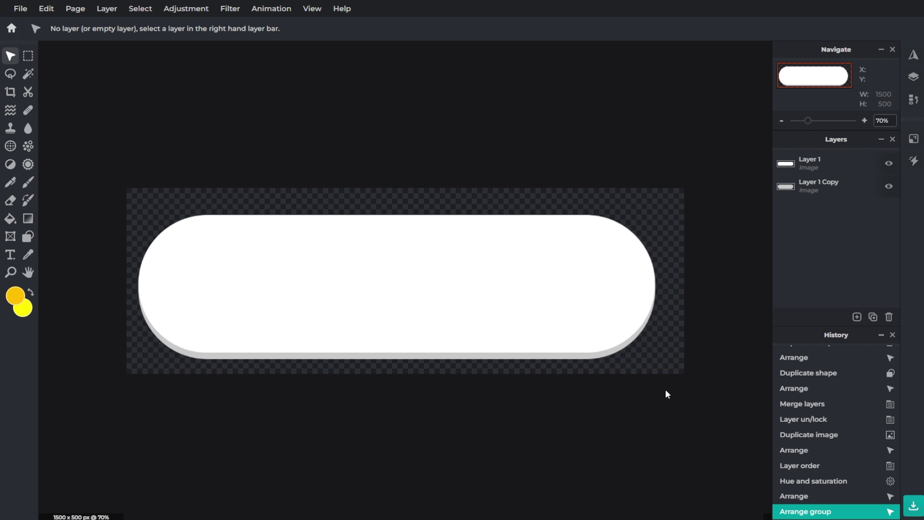
scroll(666, 371, up, 2)
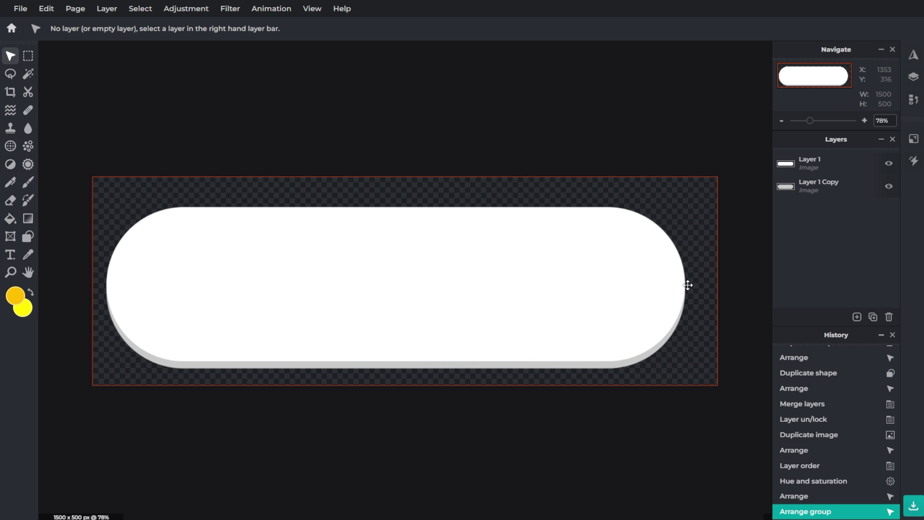
click(799, 163)
click(799, 163)
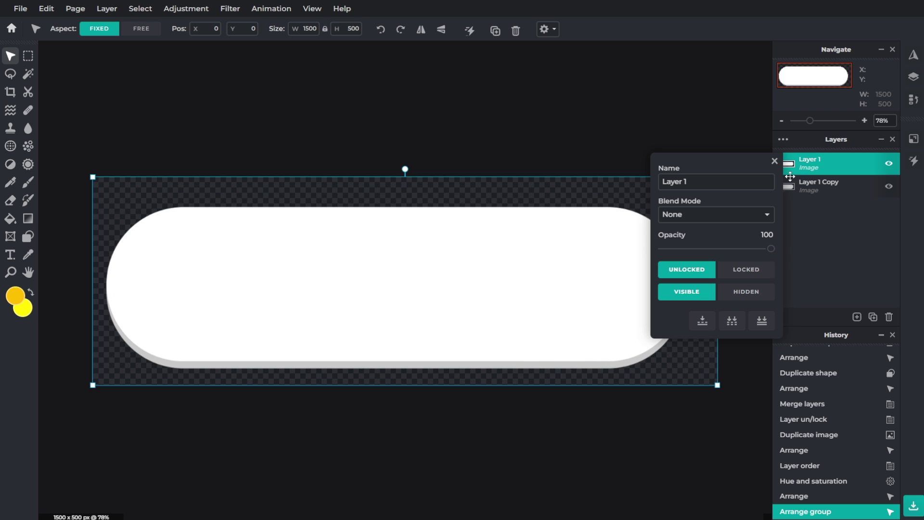
click(702, 321)
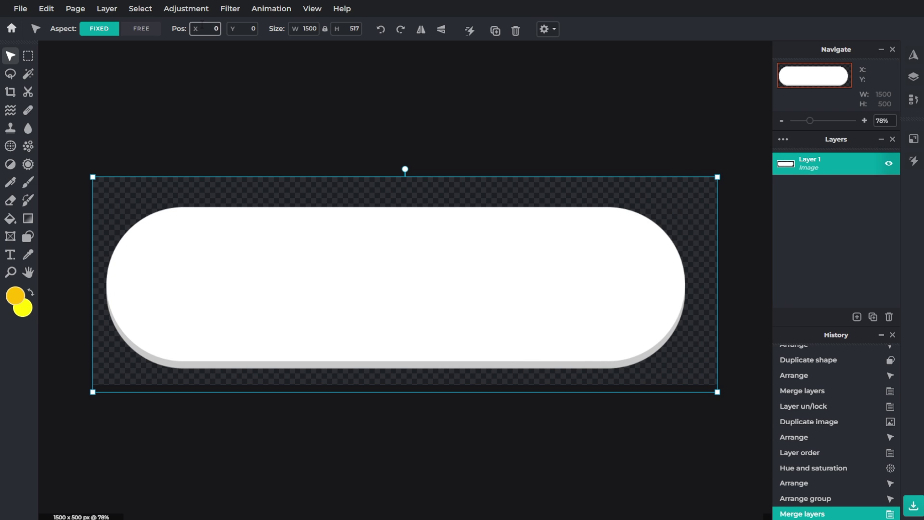
- Apply an Outline filter to the merged pill in grey #959595 with size 18
click(238, 10)
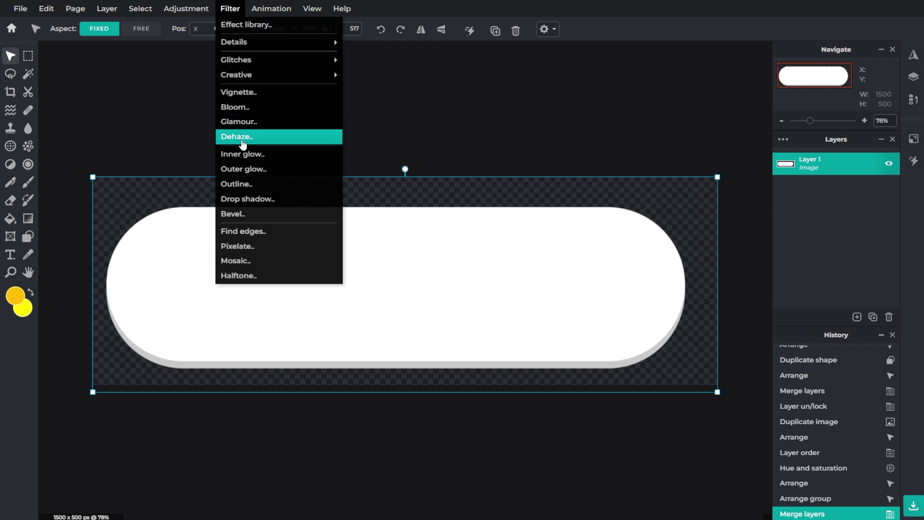
click(254, 186)
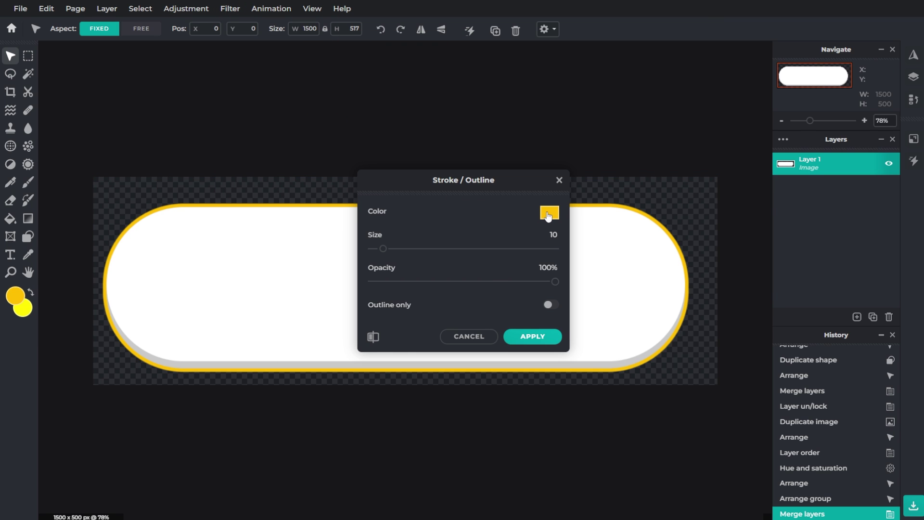
click(547, 215)
click(288, 221)
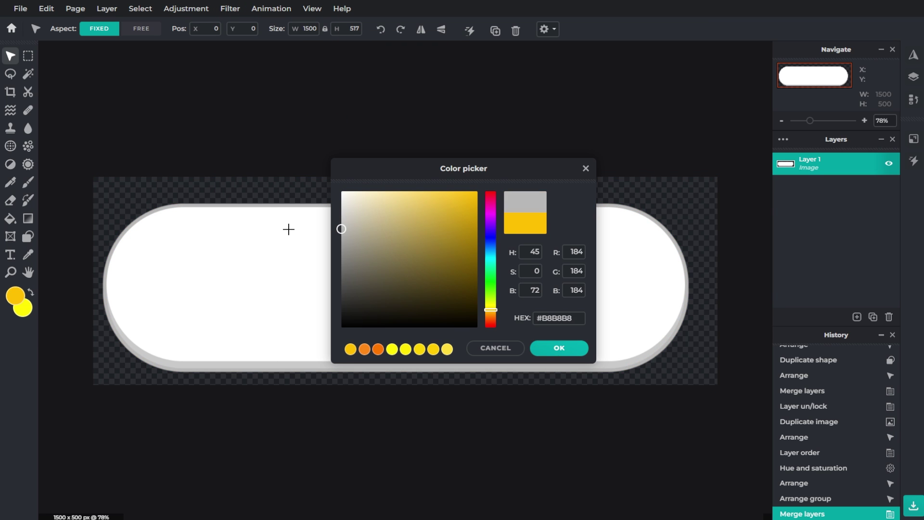
drag(289, 229, 290, 247)
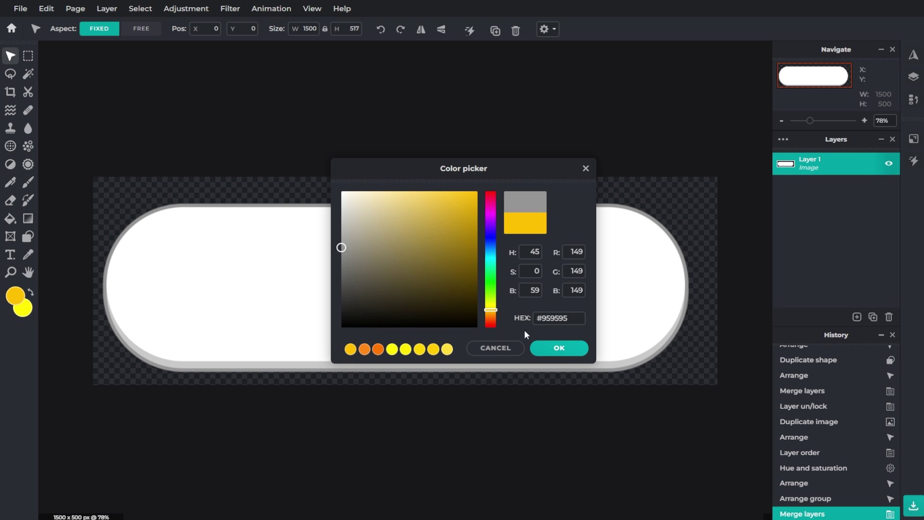
click(539, 346)
drag(380, 249, 394, 251)
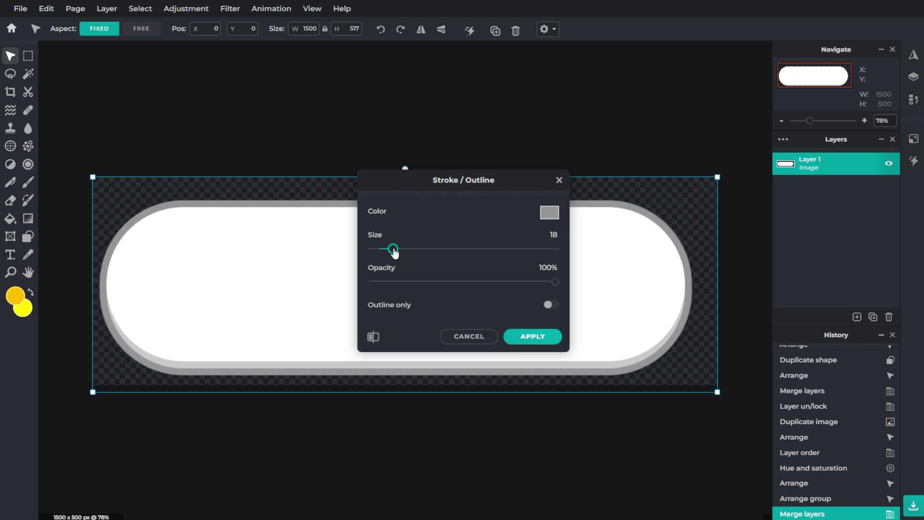
click(532, 336)
- Enlarge the outlined pill layer to about 1558 × 537 px and position it at about X -8, Y -27
mouse_move(425, 320)
mouse_down()
mouse_move(439, 317)
mouse_move(431, 313)
mouse_up()
drag(102, 172, 96, 169)
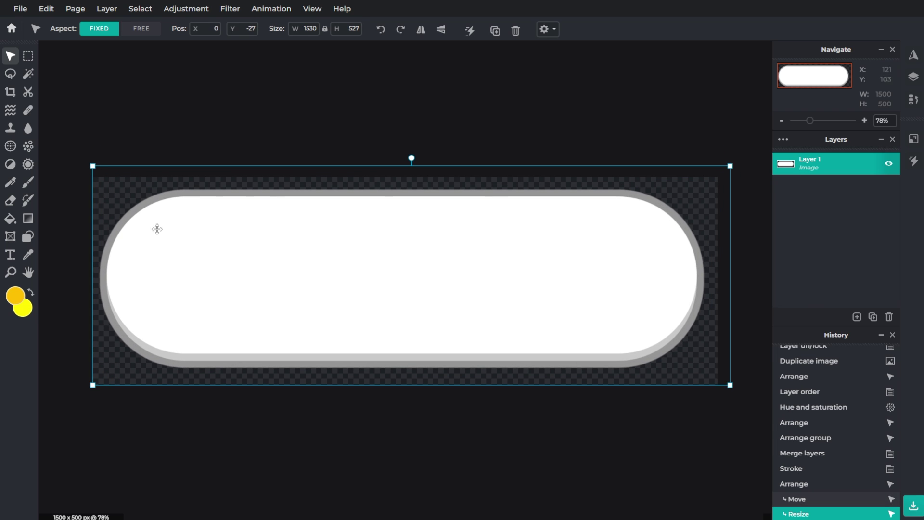
drag(154, 227, 191, 247)
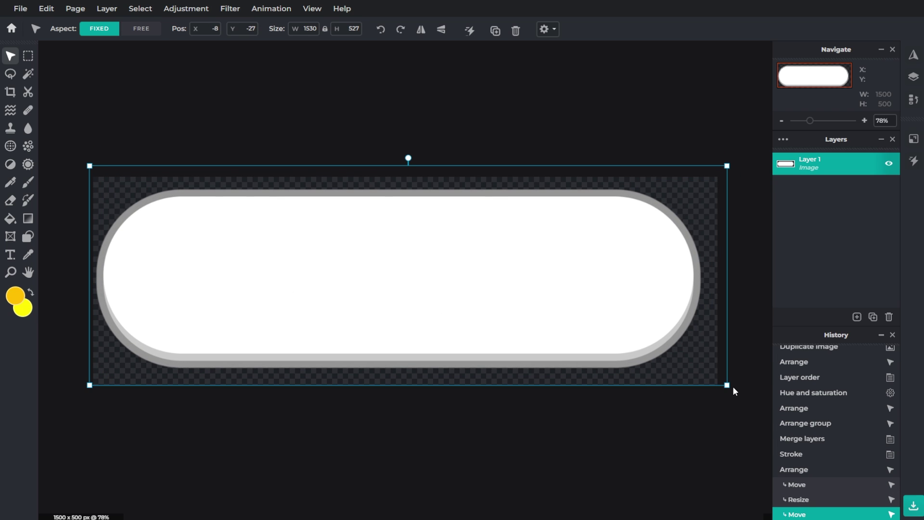
drag(727, 384, 738, 389)
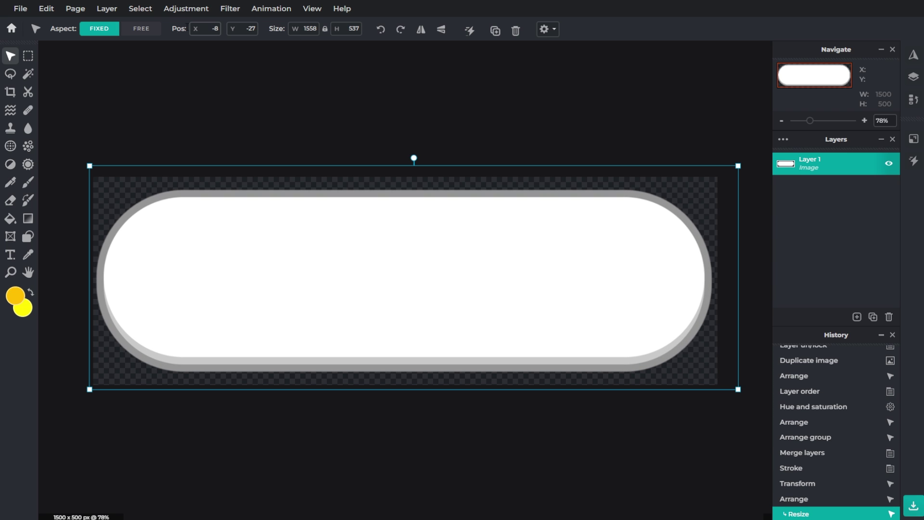
- Add an empty layer above the pill and set the linear gradient's start colour to blue #00BFFF
click(106, 10)
click(110, 25)
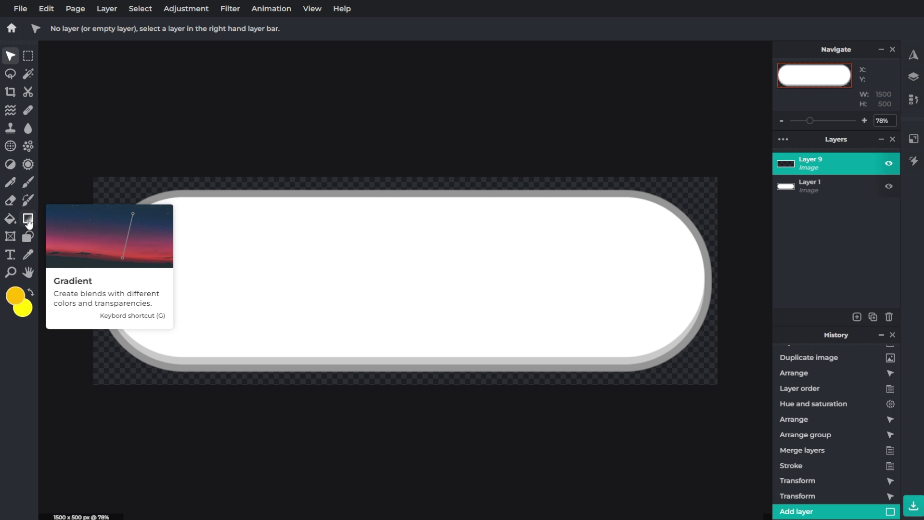
click(28, 220)
click(208, 29)
click(263, 98)
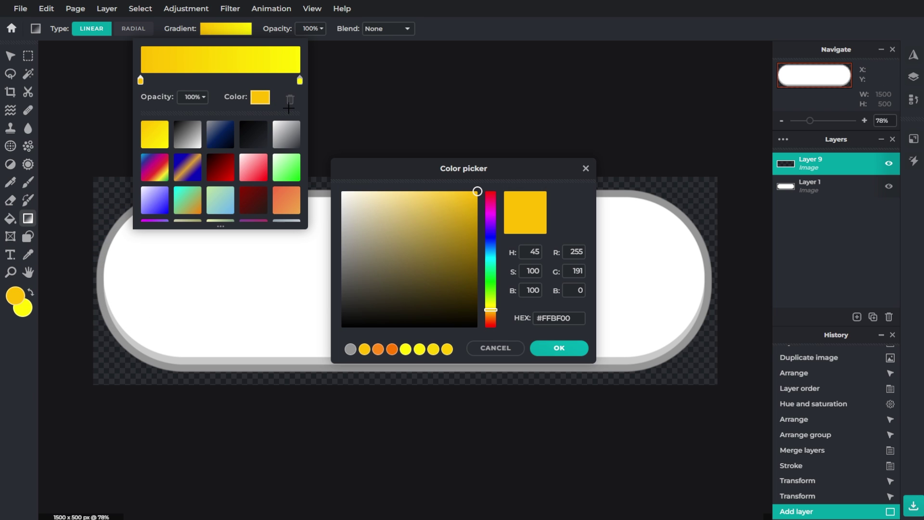
click(491, 255)
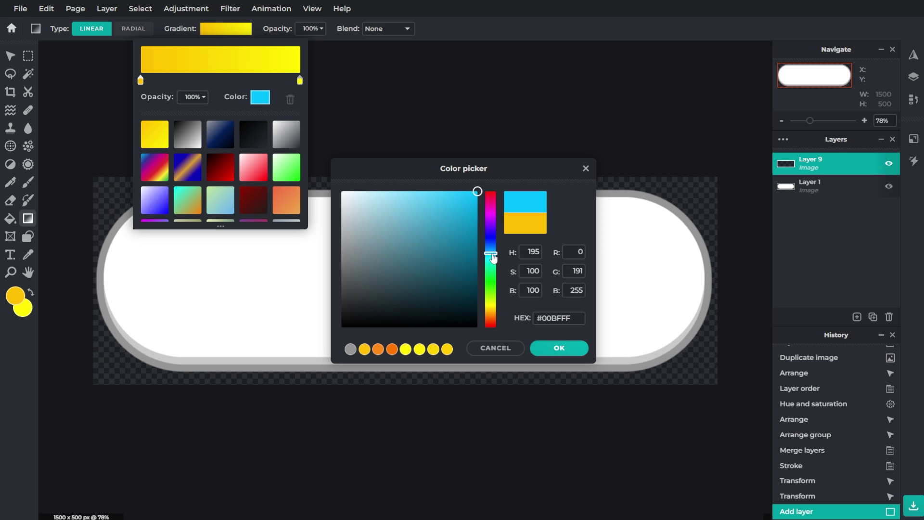
click(558, 347)
- Set the gradient's end colour to cyan, about #00FBFF, and fill the new layer with it from the canvas's bottom edge upward
click(300, 81)
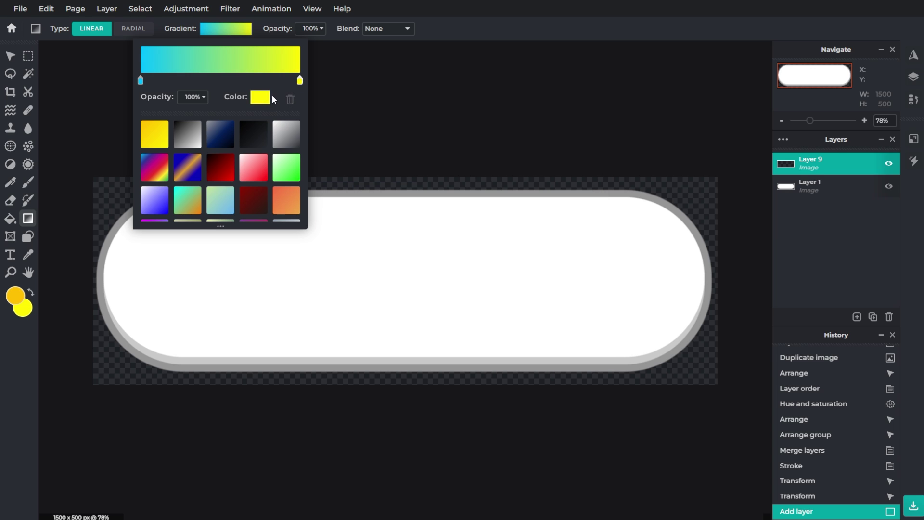
click(268, 100)
click(490, 260)
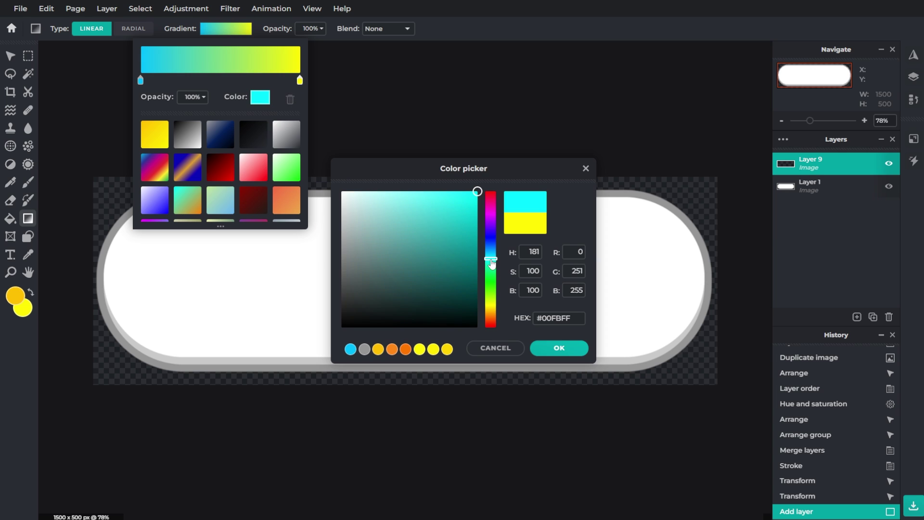
click(494, 258)
click(559, 347)
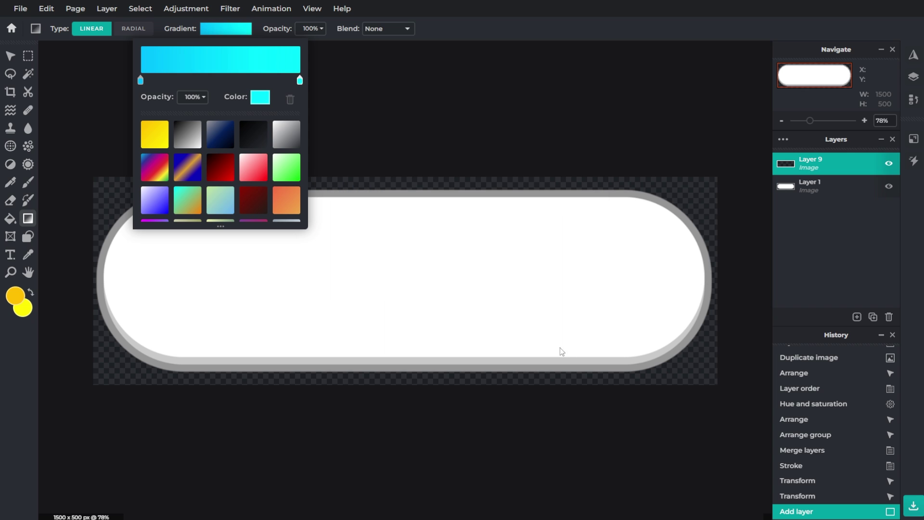
click(445, 334)
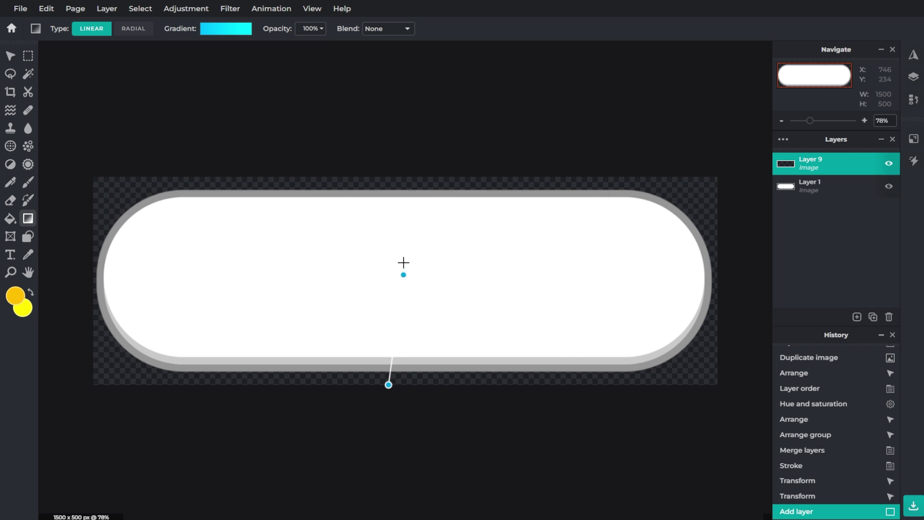
drag(387, 189, 389, 188)
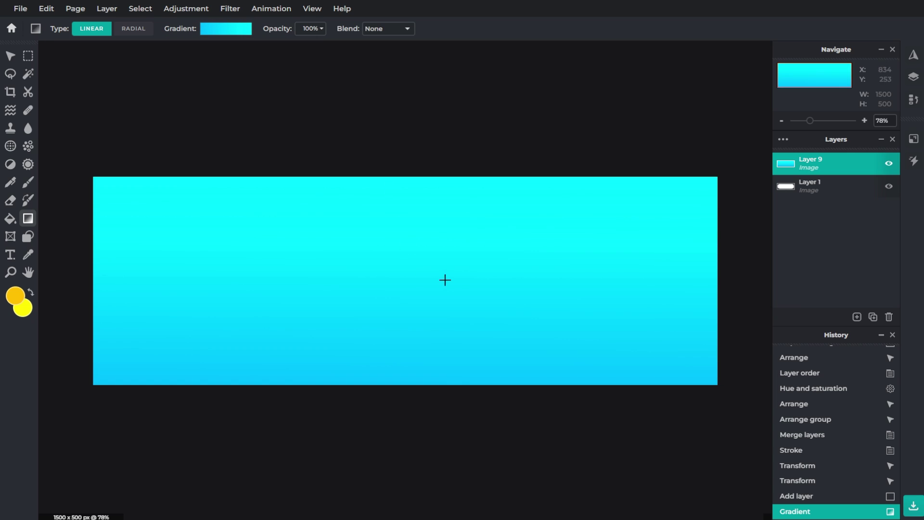
- Set the gradient layer's blend mode to Multiply
scroll(499, 239, down, 4)
scroll(590, 232, up, 1)
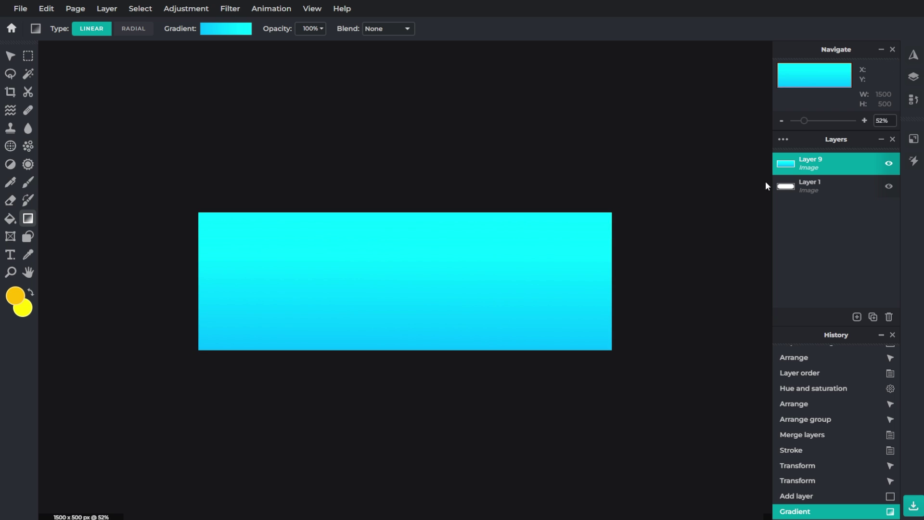
double_click(812, 164)
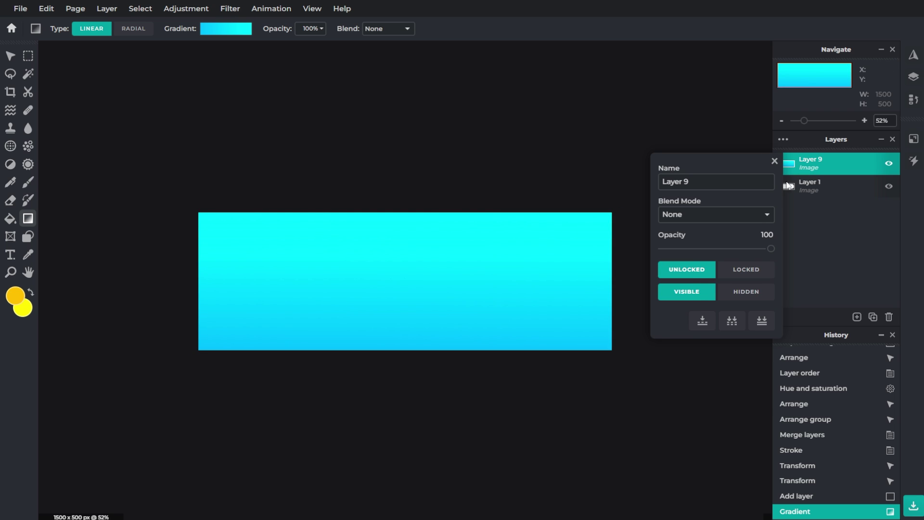
click(711, 219)
click(703, 239)
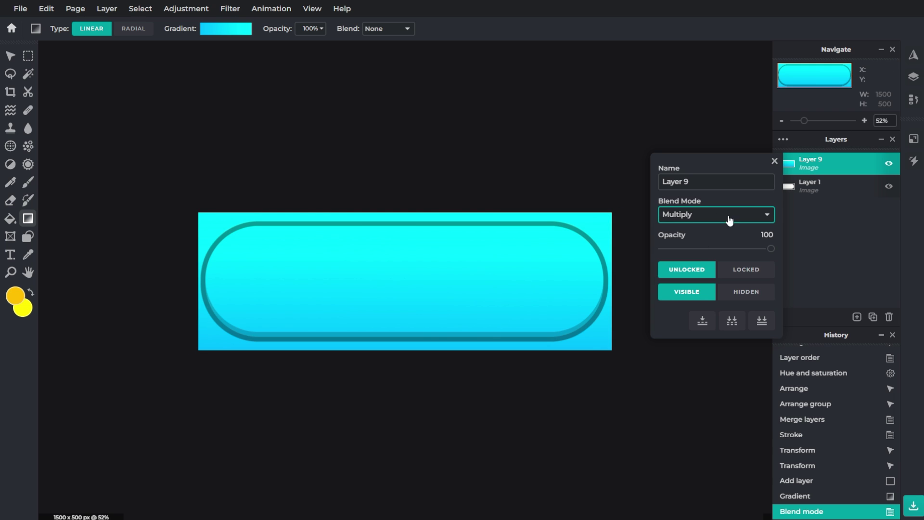
click(430, 227)
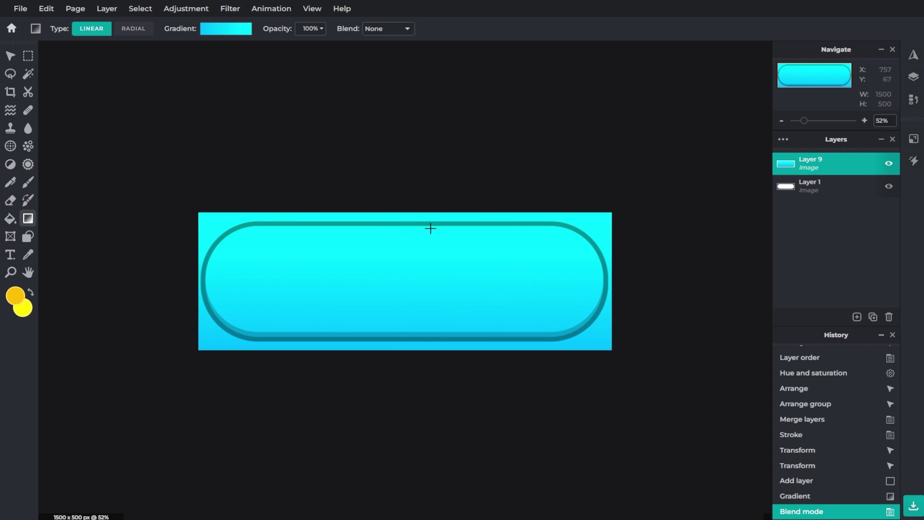
- Select the pill layer's pixels, invert the selection and delete the gradient outside the pill
click(799, 190)
click(143, 9)
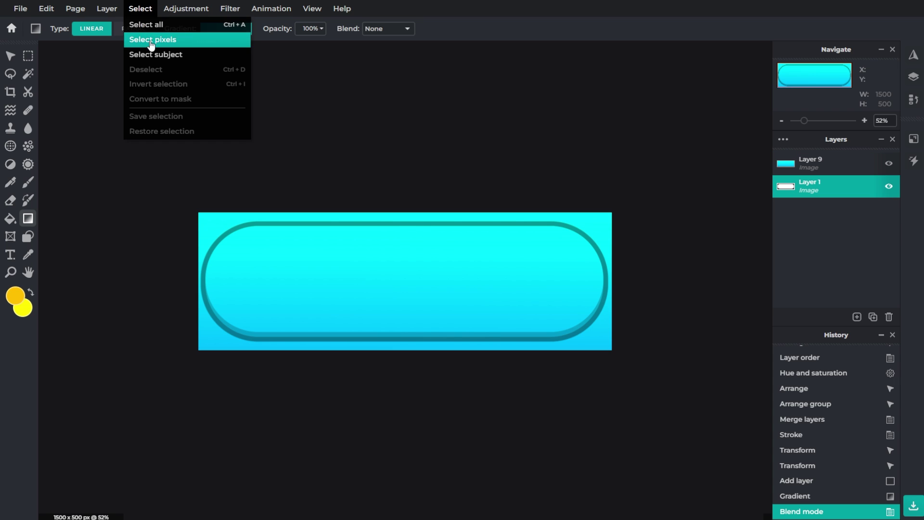
click(152, 40)
click(140, 9)
click(195, 84)
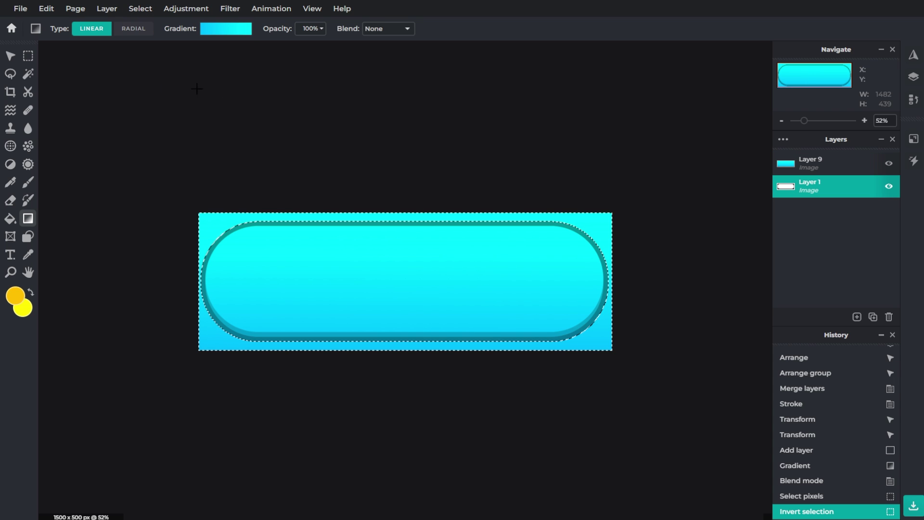
click(838, 163)
key(Delete)
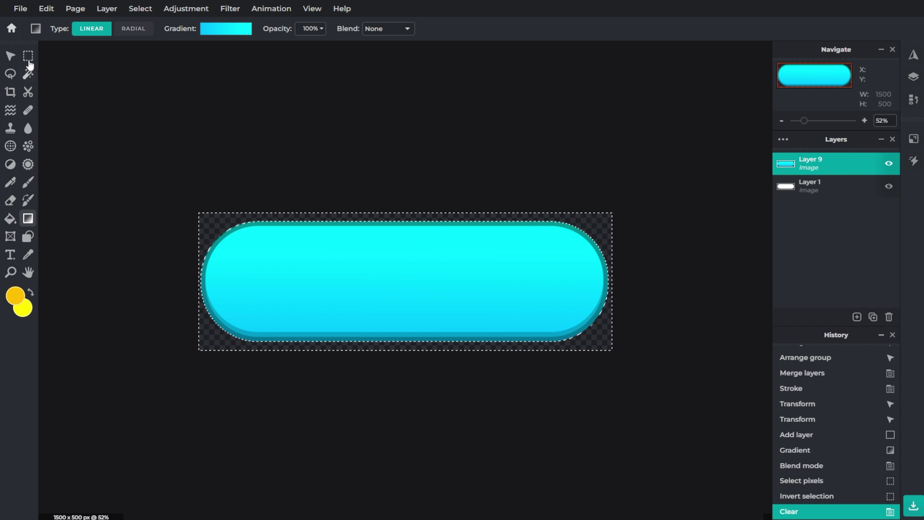
- Clear the selection around the pill and make the gradient layer the active layer
click(28, 55)
click(77, 74)
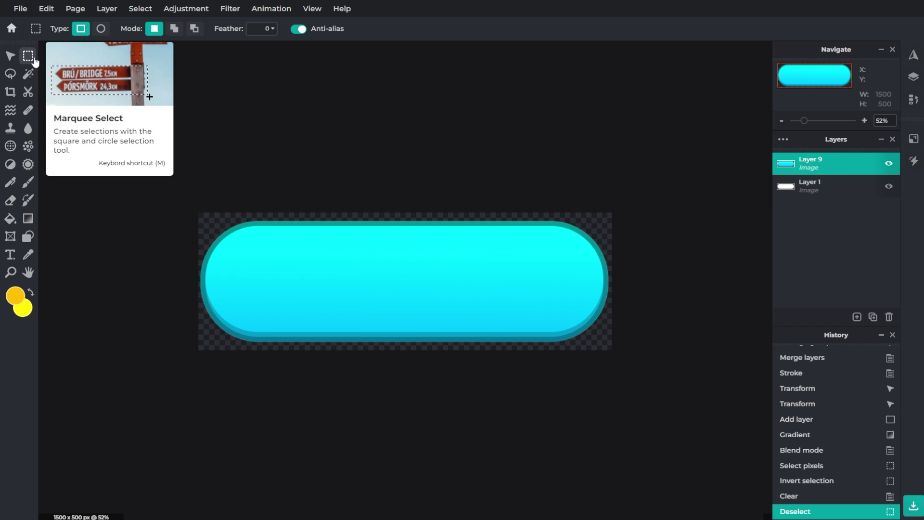
click(15, 61)
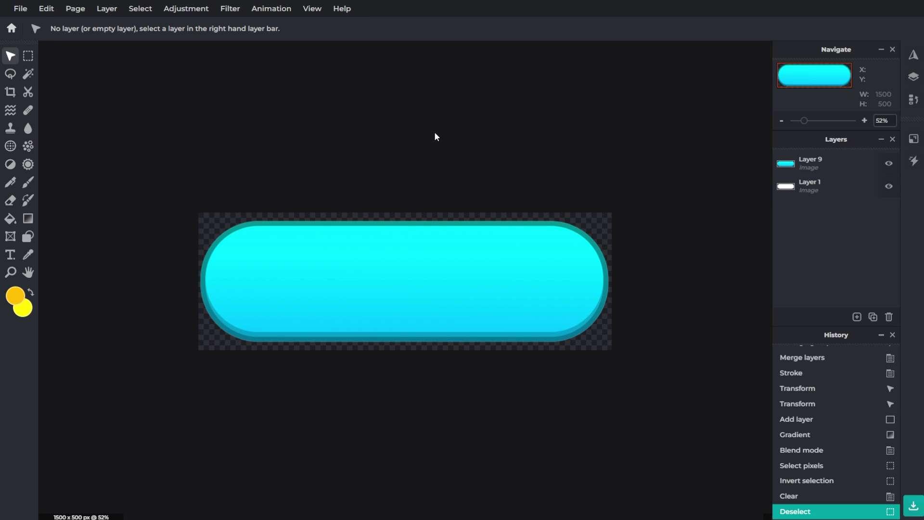
scroll(671, 254, up, 2)
scroll(503, 299, down, 3)
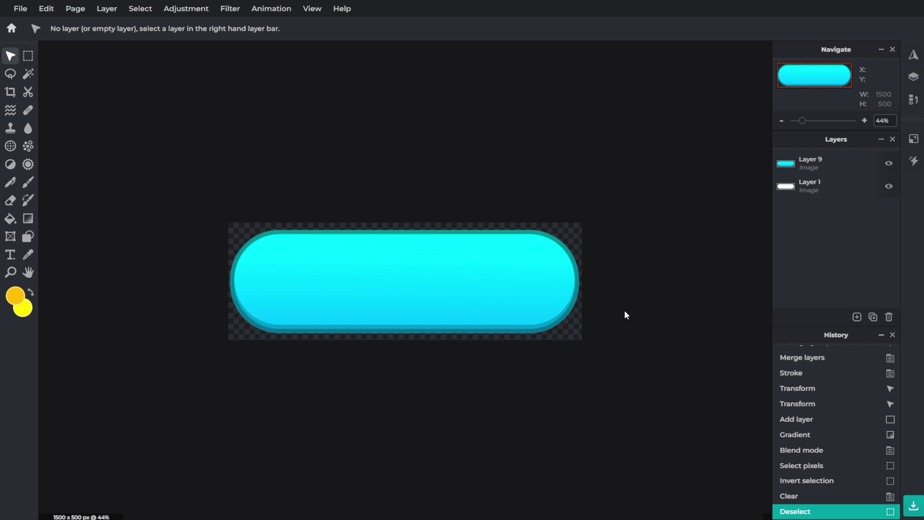
mouse_move(648, 368)
mouse_down()
mouse_move(499, 257)
mouse_move(500, 298)
mouse_up()
key(ctrl+z)
scroll(510, 175, up, 1)
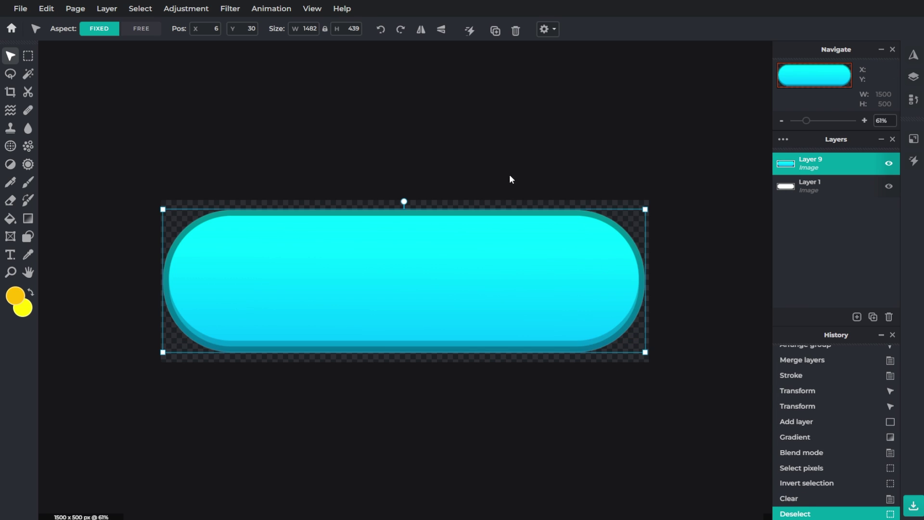
- Raise the gradient layer's saturation to 9 with a Hue and saturation adjustment
click(191, 13)
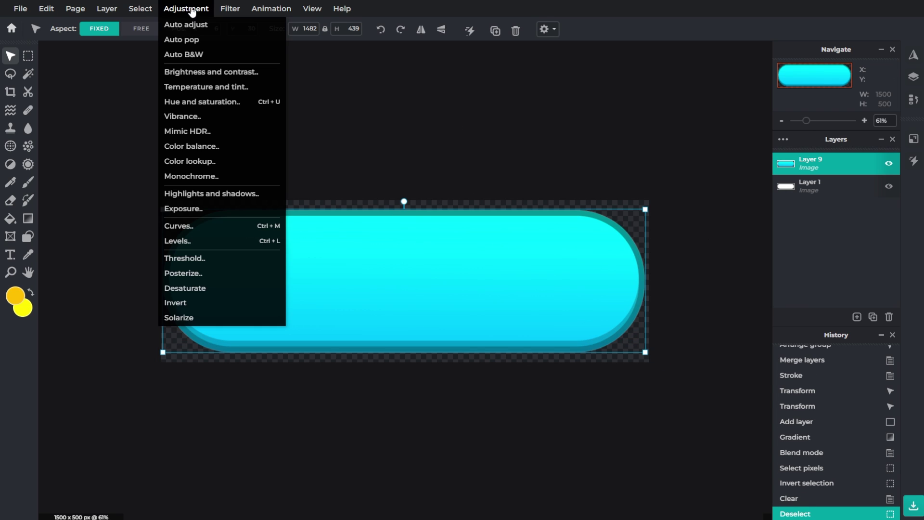
click(217, 106)
drag(503, 217, 823, 207)
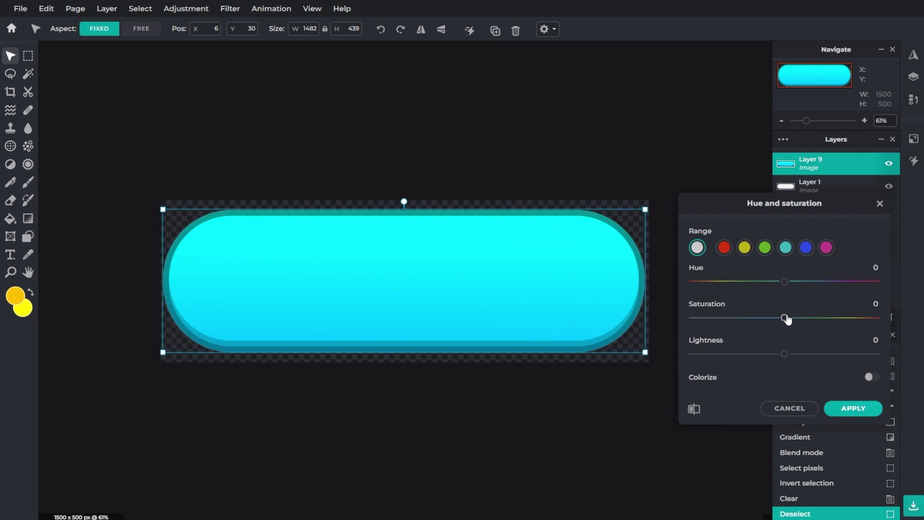
drag(786, 319, 792, 341)
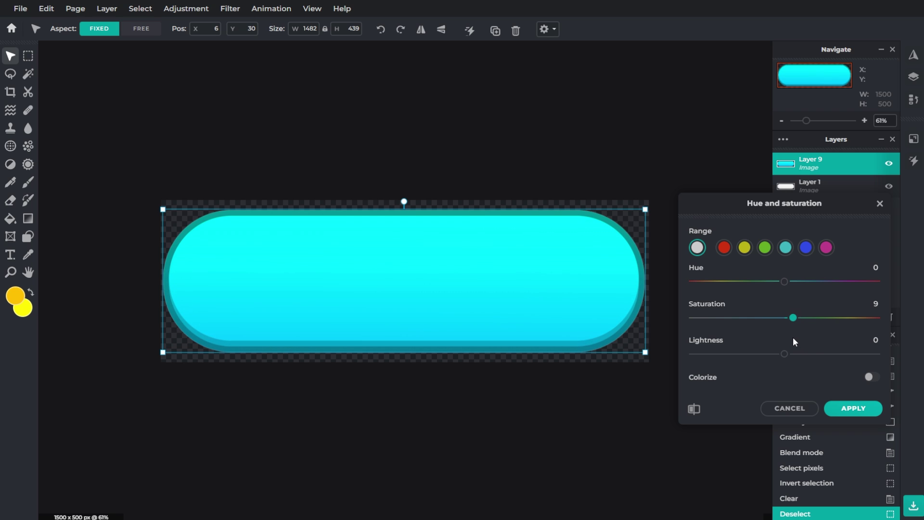
click(849, 408)
click(28, 218)
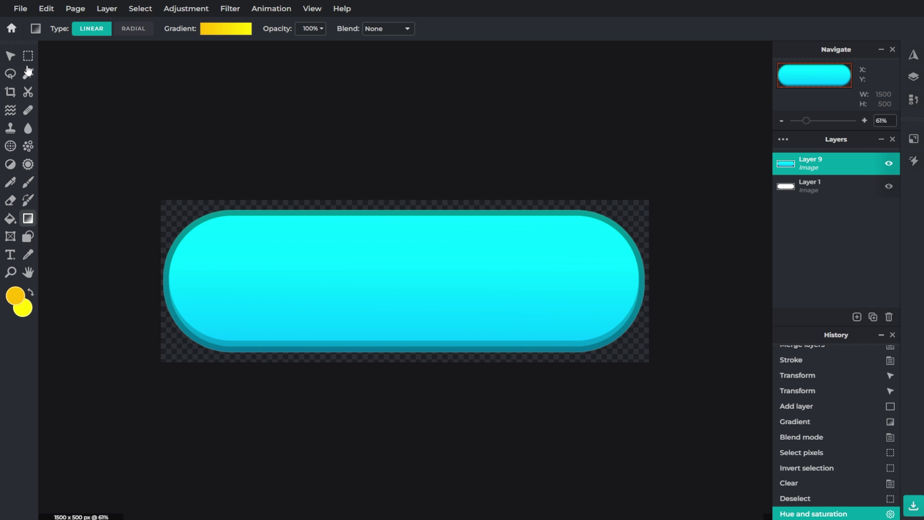
click(6, 60)
click(174, 9)
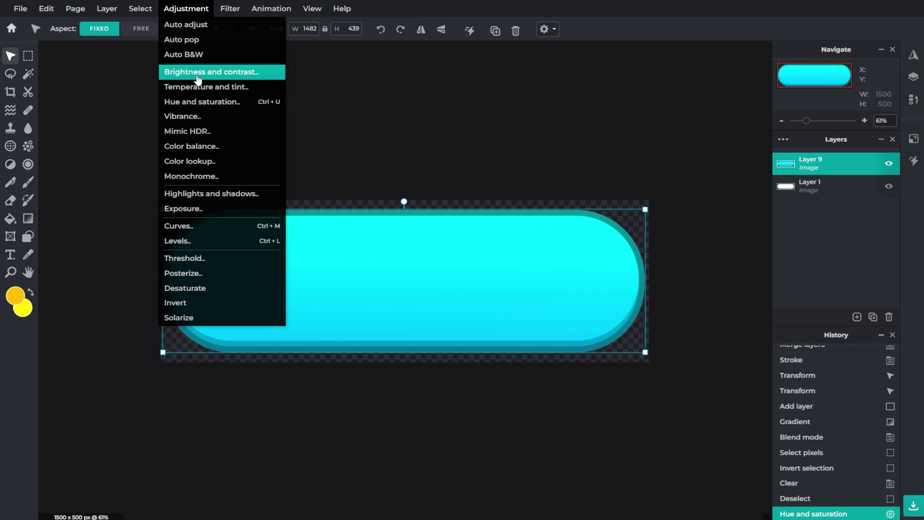
click(222, 102)
drag(786, 341, 835, 359)
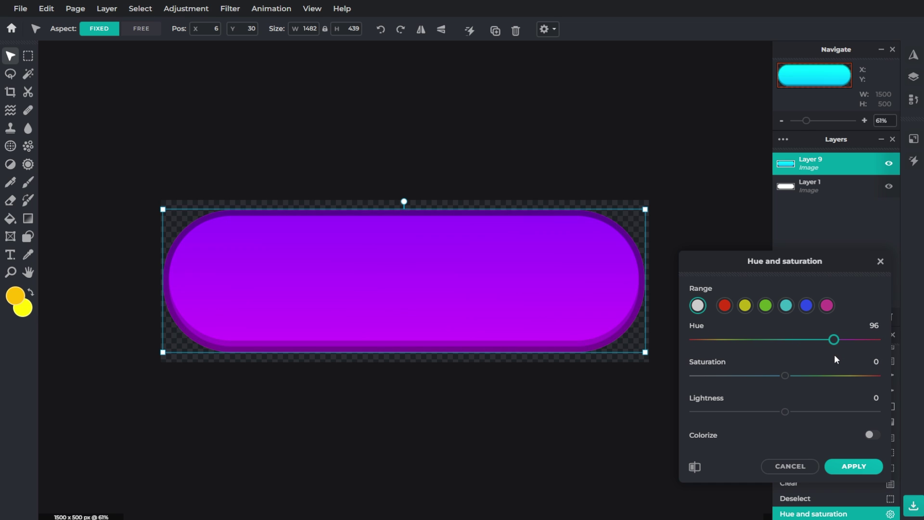
click(790, 465)
click(28, 218)
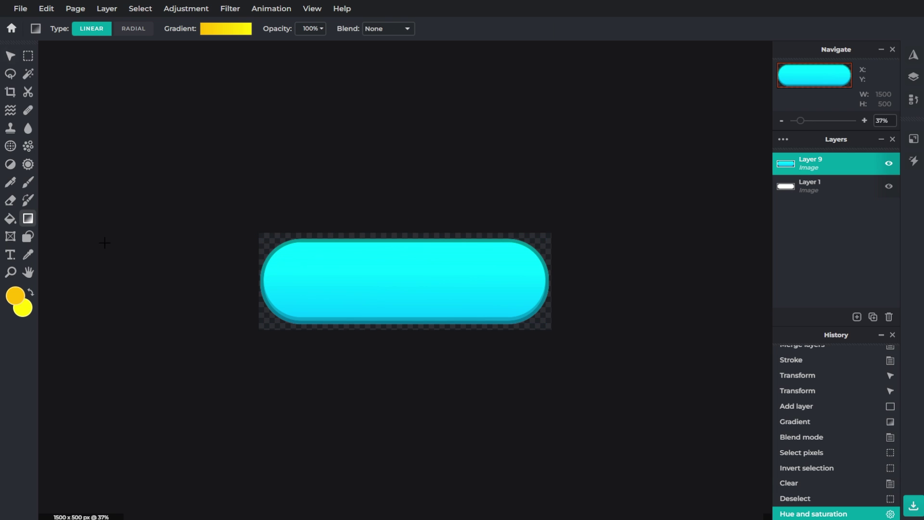
- Save the finished blue-cyan pill image
click(10, 56)
click(563, 179)
scroll(715, 283, up, 3)
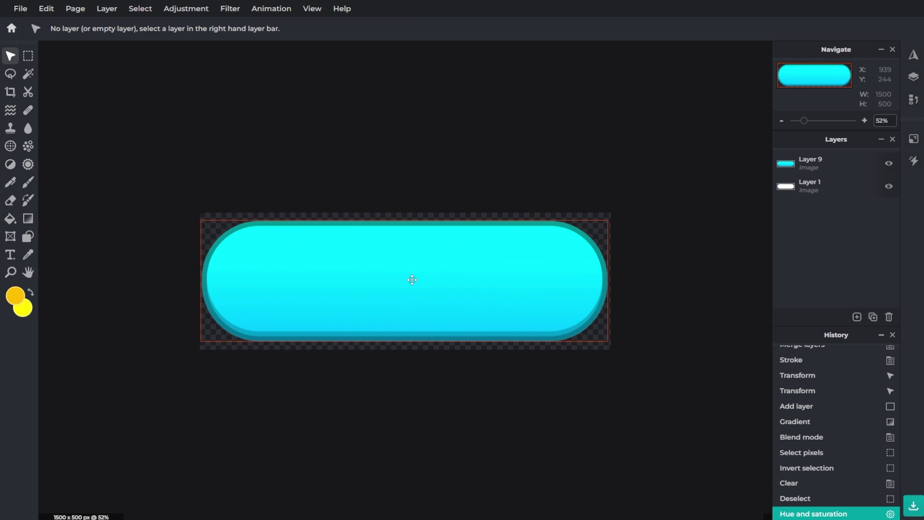
click(19, 8)
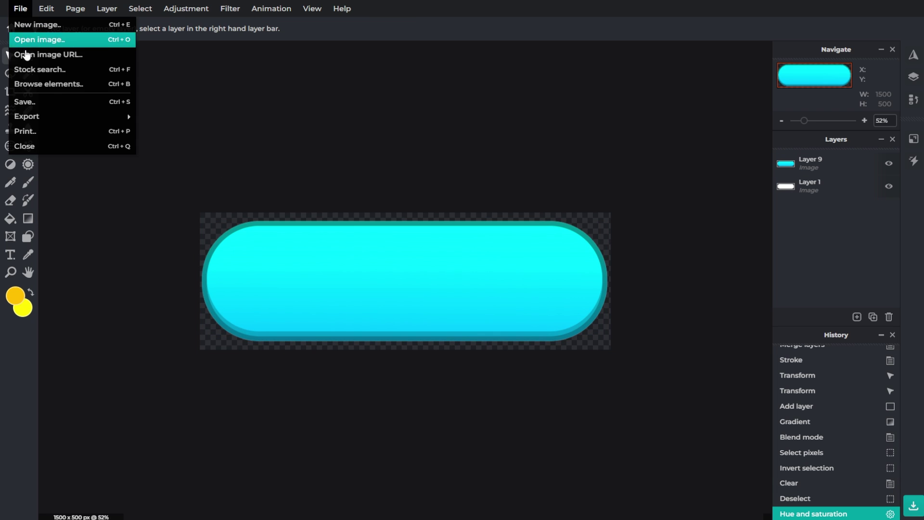
click(44, 106)
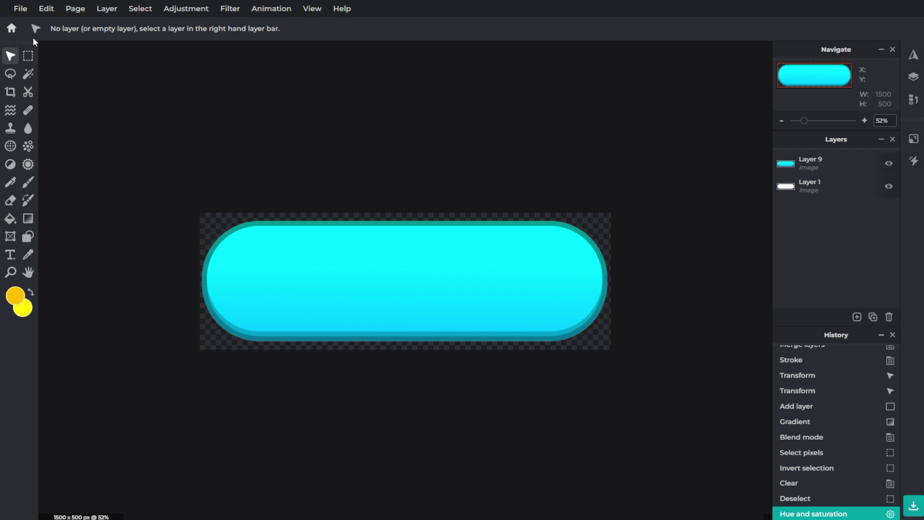
- Create a new 1080 x 1080 px document from the Social Post preset
click(11, 27)
click(563, 177)
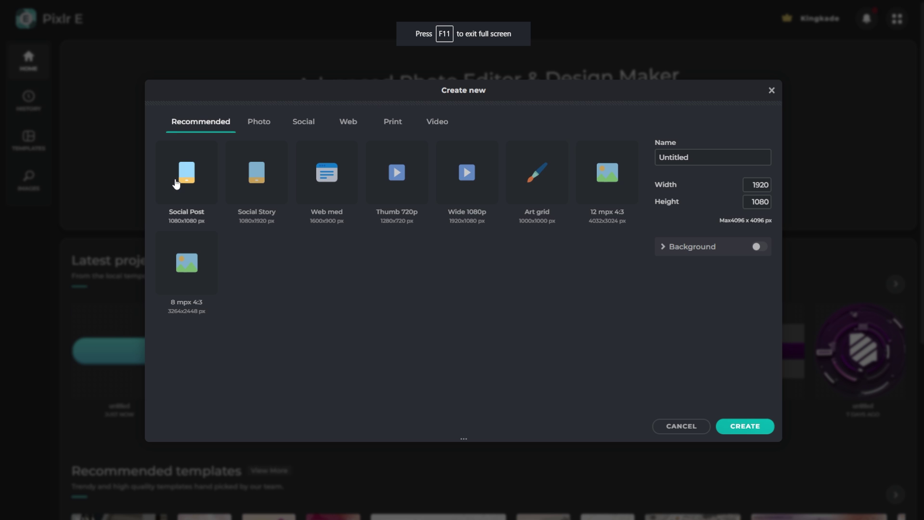
click(188, 190)
click(745, 426)
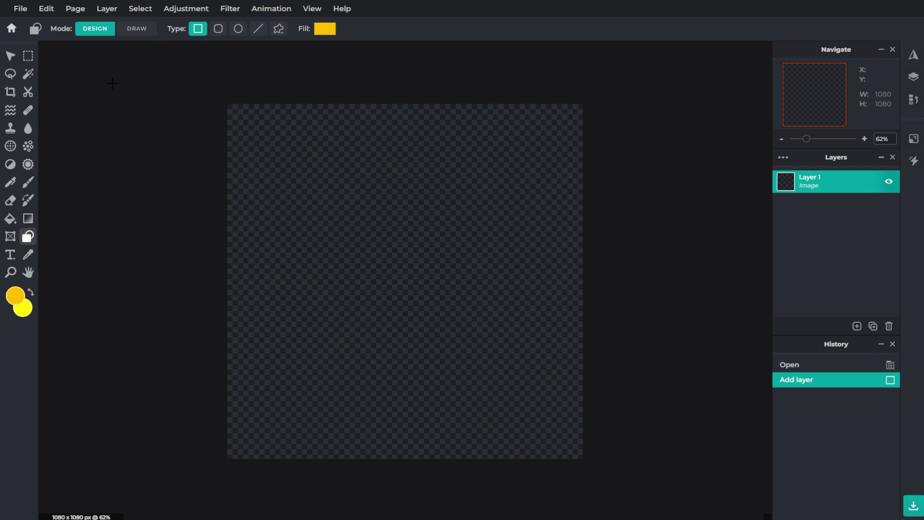
- Draw a circle about 853 x 854 px near the middle of the canvas and fill it white
click(238, 28)
shift+drag(277, 141, 552, 427)
drag(376, 126, 359, 112)
click(330, 27)
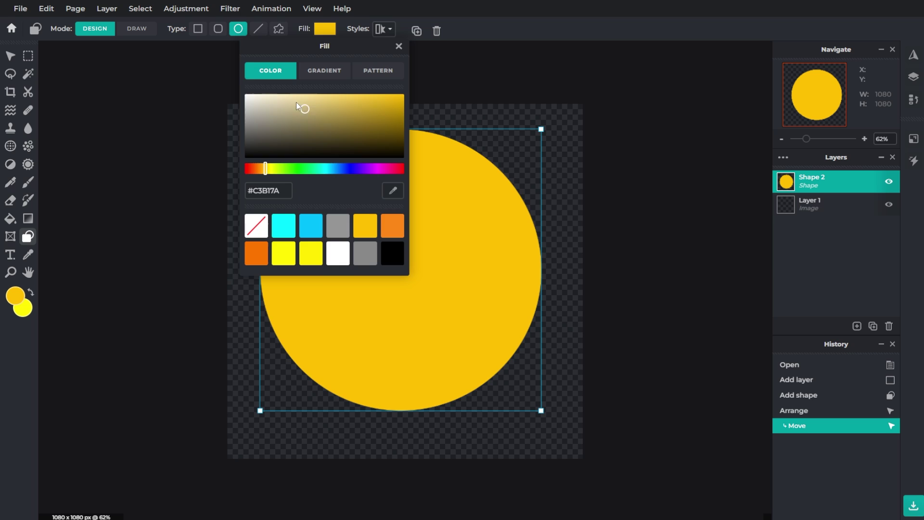
click(336, 252)
click(11, 57)
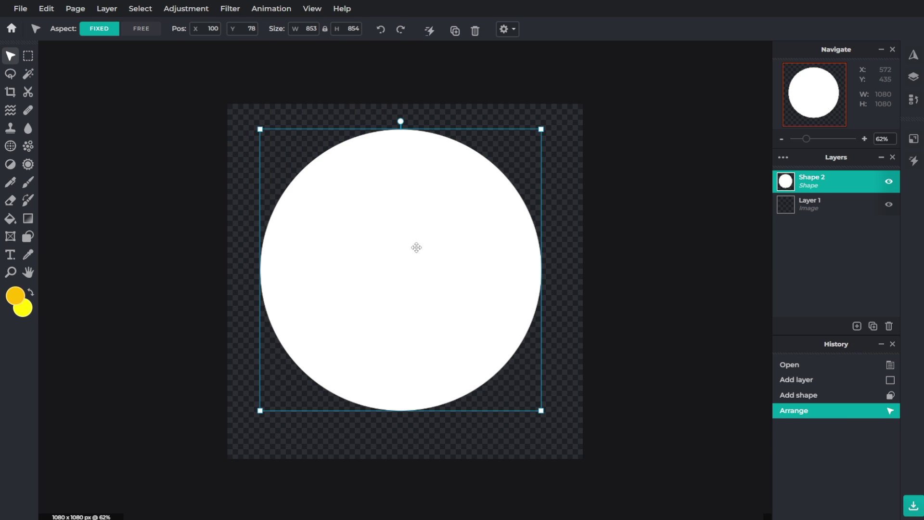
- Duplicate the white circle with a slight offset and reorder the copy beneath the original
key(ctrl+d)
mouse_move(423, 241)
mouse_down()
mouse_move(427, 235)
mouse_move(429, 246)
mouse_up()
drag(813, 187, 813, 212)
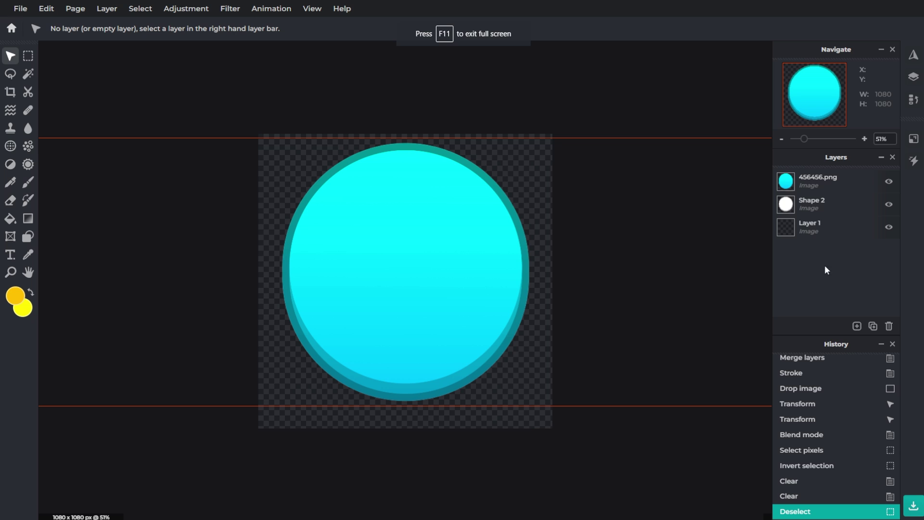
- Enlarge the 456456.png and Shape 2 layers together and position the round button to nearly fill the canvas
click(835, 202)
shift+click(829, 187)
scroll(232, 436, down, 1)
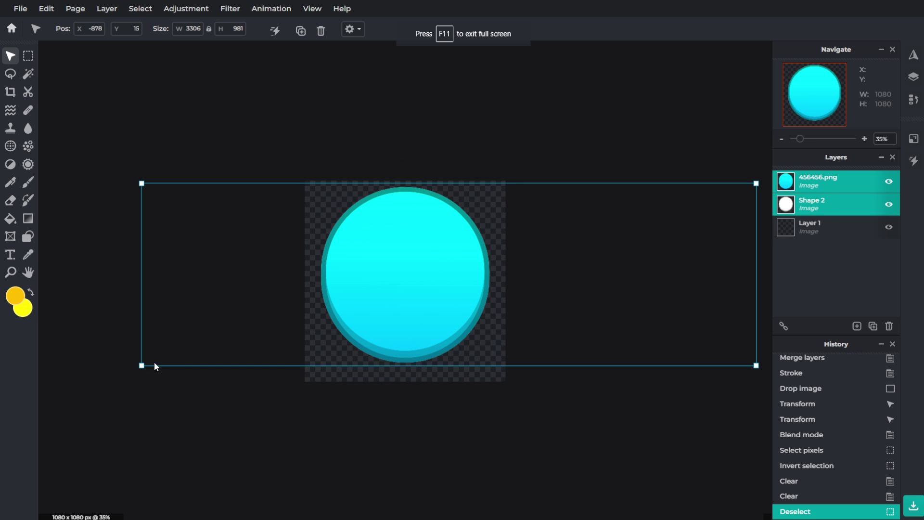
drag(142, 366, 105, 391)
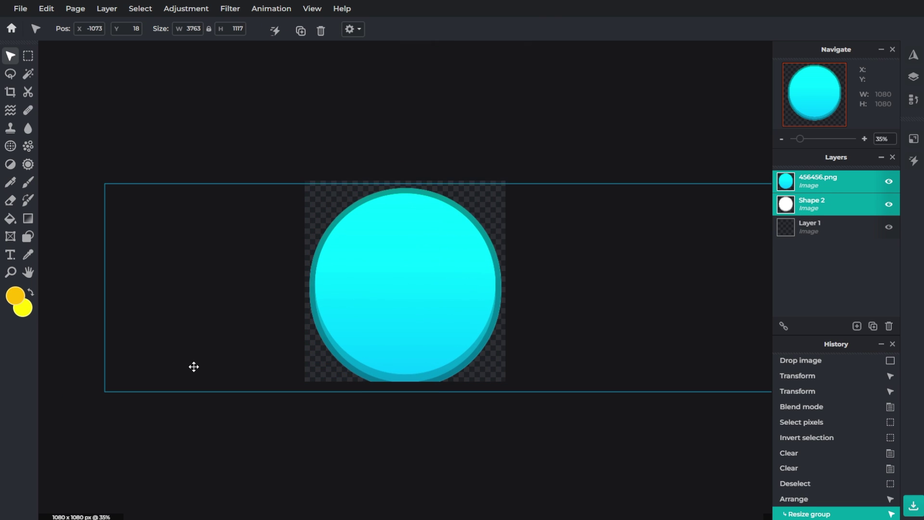
drag(193, 366, 192, 364)
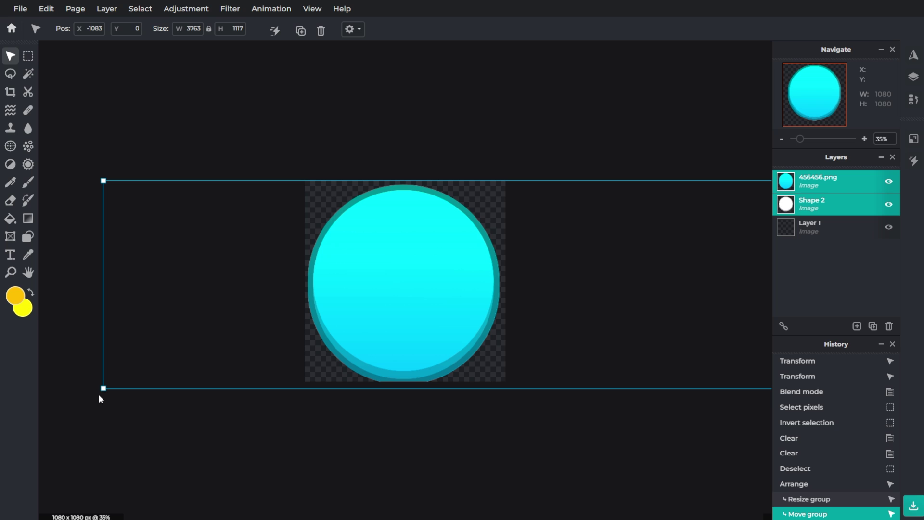
drag(104, 387, 120, 380)
drag(203, 361, 193, 359)
click(491, 418)
scroll(491, 414, up, 3)
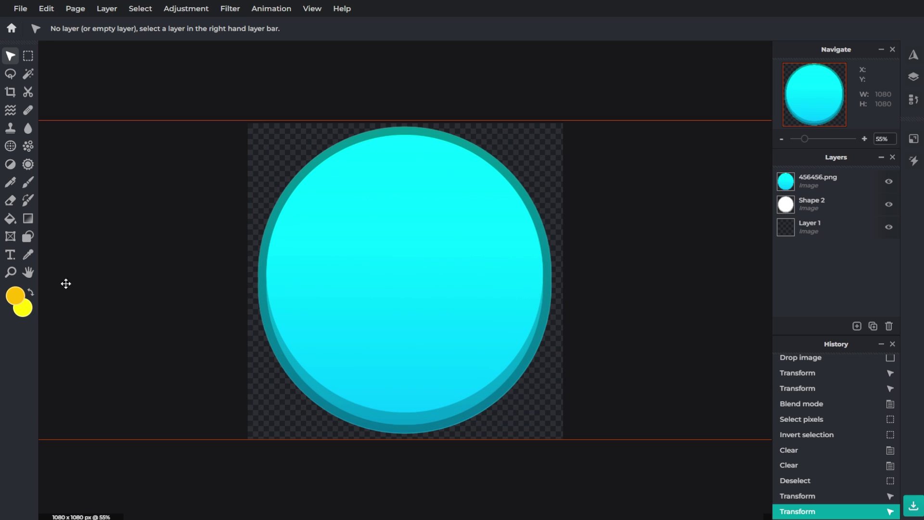
- Add a text layer over the round button and replace its placeholder text with a plus sign
click(10, 254)
click(497, 256)
click(532, 294)
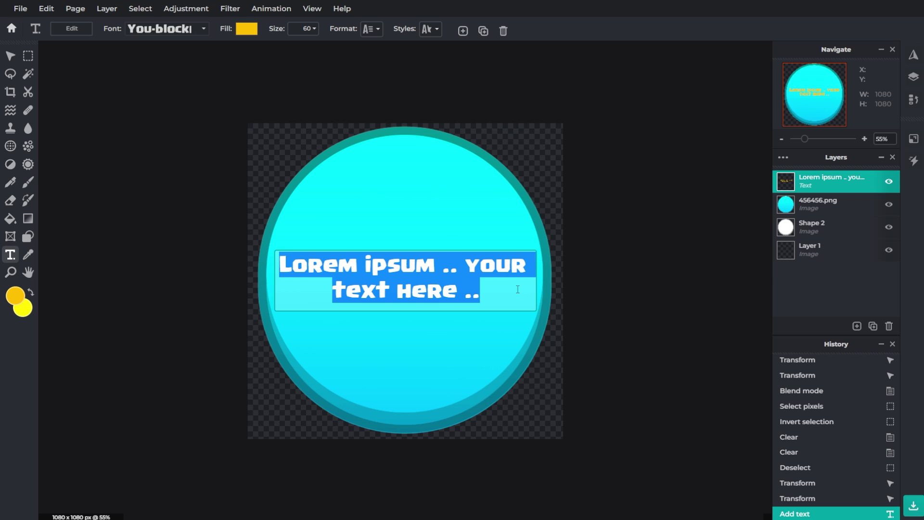
key(BackSpace)
- Fill the plus sign white, enlarge it to about size 489 and move it to the button's centre
click(241, 30)
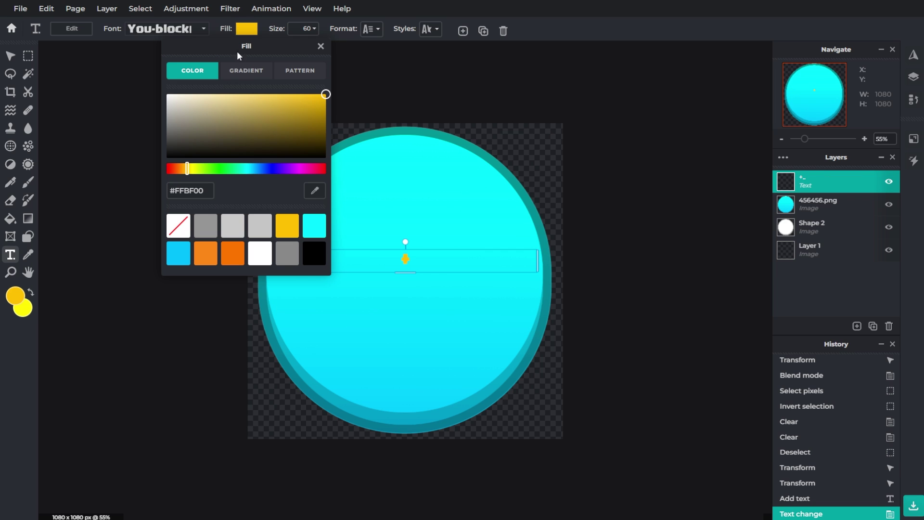
click(91, 43)
drag(537, 260, 262, 444)
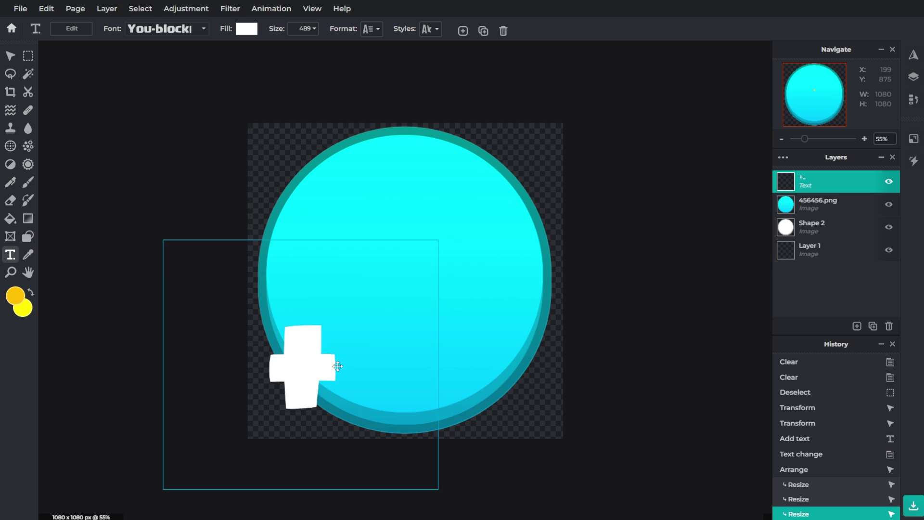
drag(306, 377, 406, 281)
- Set the plus sign's font to LuckiestGuy, enlarge it to size 1000 and position it over the button
click(192, 29)
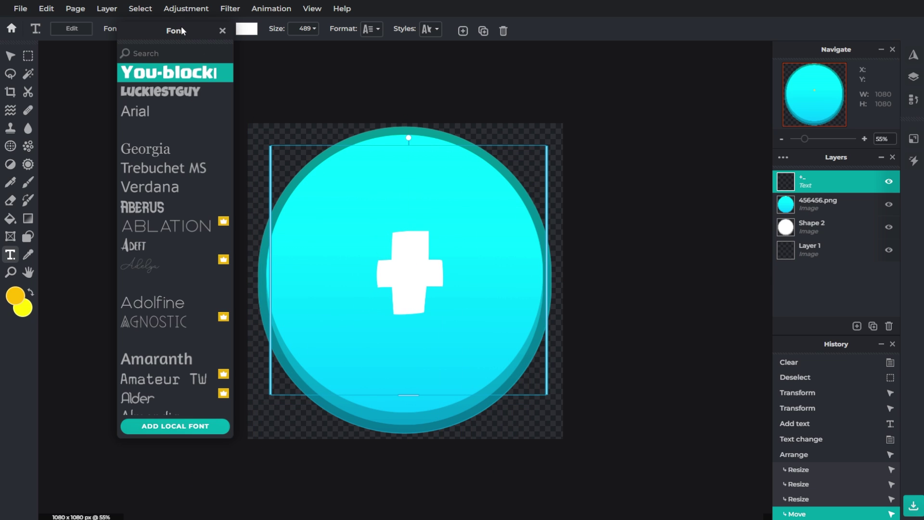
click(184, 96)
scroll(394, 260, down, 2)
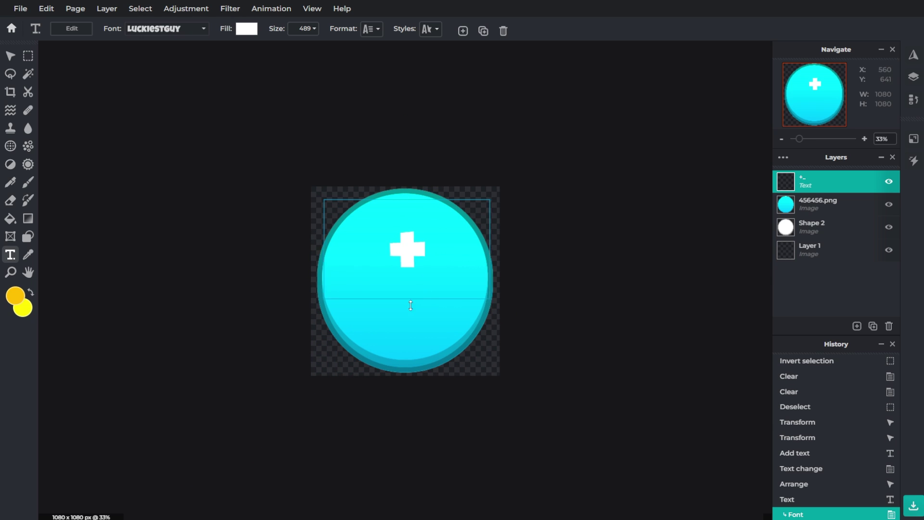
drag(406, 420, 407, 424)
drag(413, 299, 410, 274)
drag(404, 376, 400, 428)
drag(417, 312, 413, 320)
scroll(415, 290, up, 1)
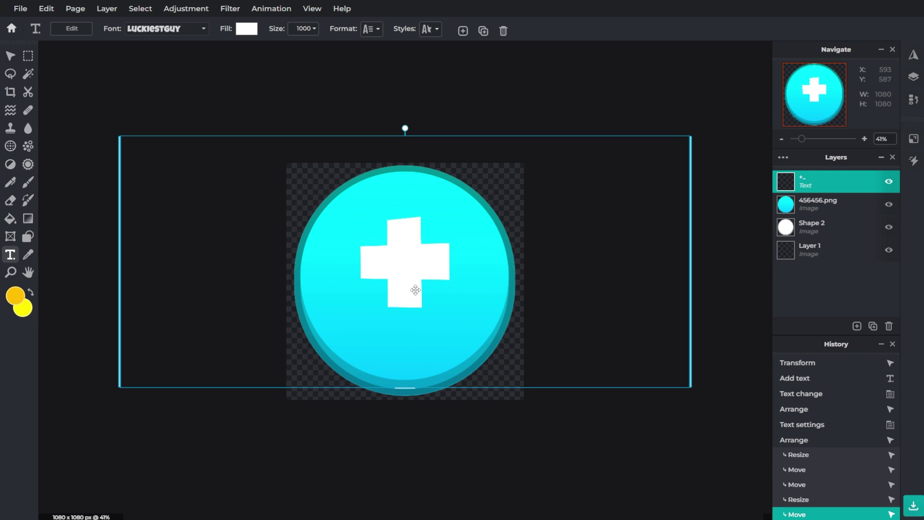
- Make a light grey copy of the plus sign, shifted slightly down and layered beneath the white one
key(ctrl+d)
drag(418, 246, 418, 254)
click(245, 33)
drag(173, 111, 153, 112)
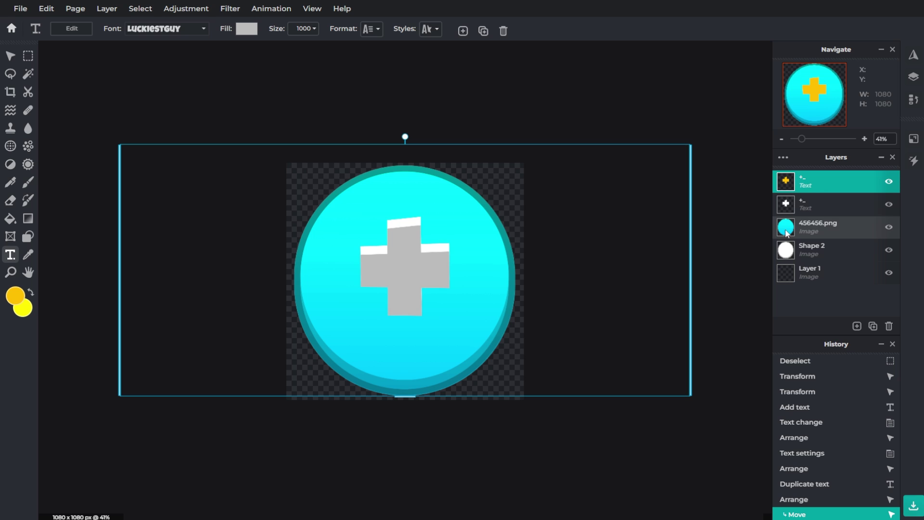
drag(821, 185, 819, 203)
- Merge the white plus sign with its grey copy and enlarge the result, centred on the round button
click(817, 187)
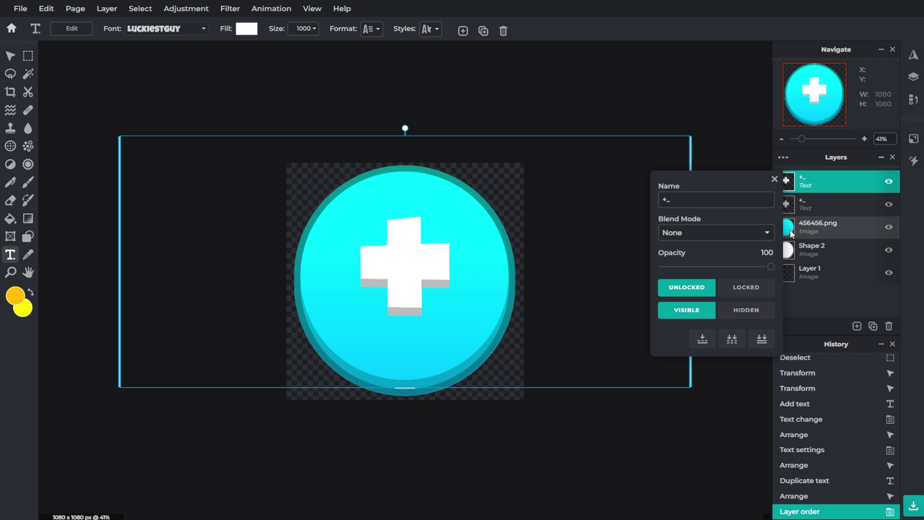
click(703, 335)
scroll(450, 286, down, 2)
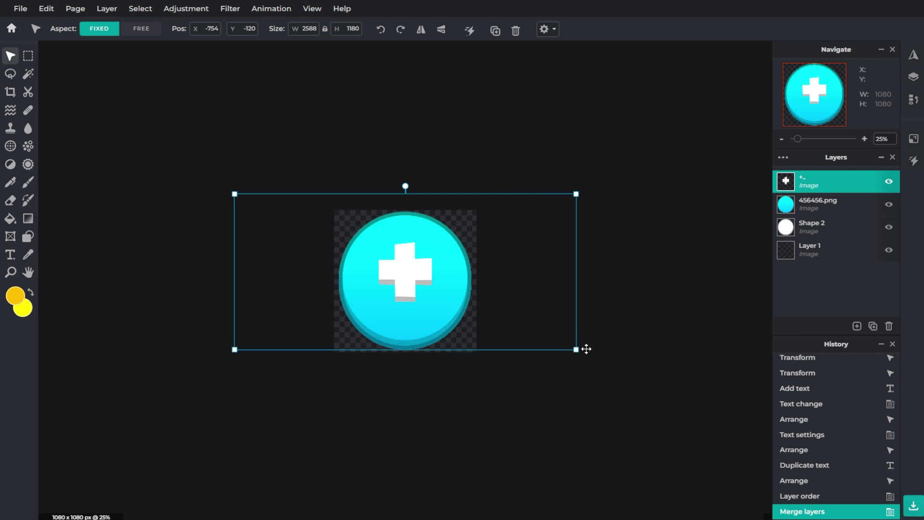
drag(579, 349, 620, 370)
drag(442, 291, 427, 290)
drag(427, 290, 425, 290)
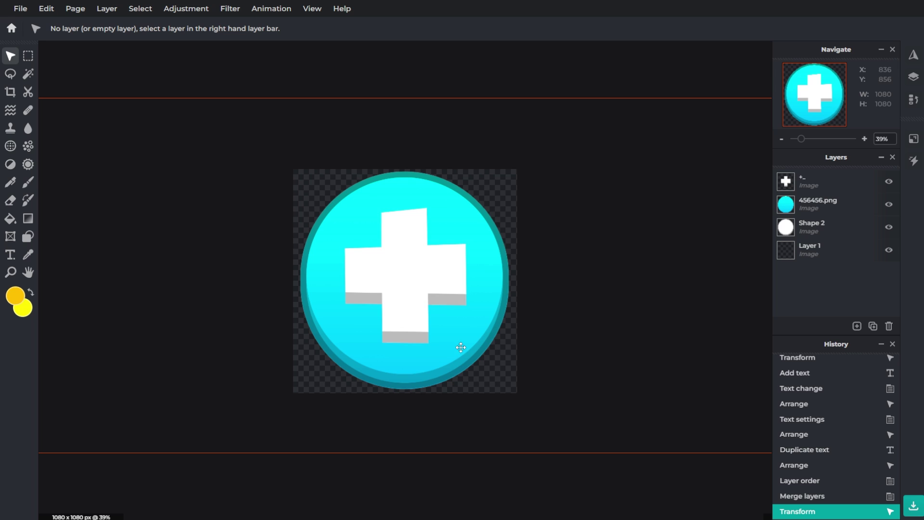
scroll(553, 330, up, 3)
scroll(553, 327, down, 6)
scroll(540, 309, up, 1)
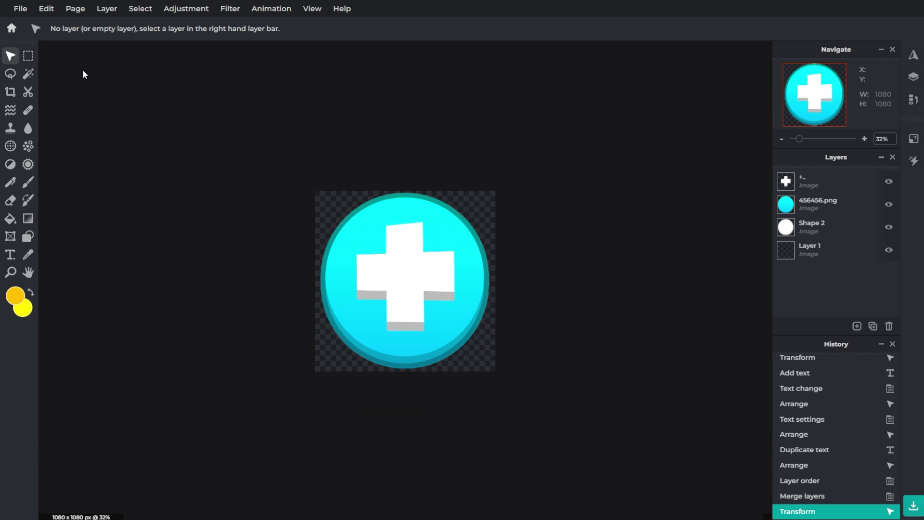
- Switch to Roblox Studio and set the image of the ImageLabel under Gems to the cyan pill bar
click(19, 7)
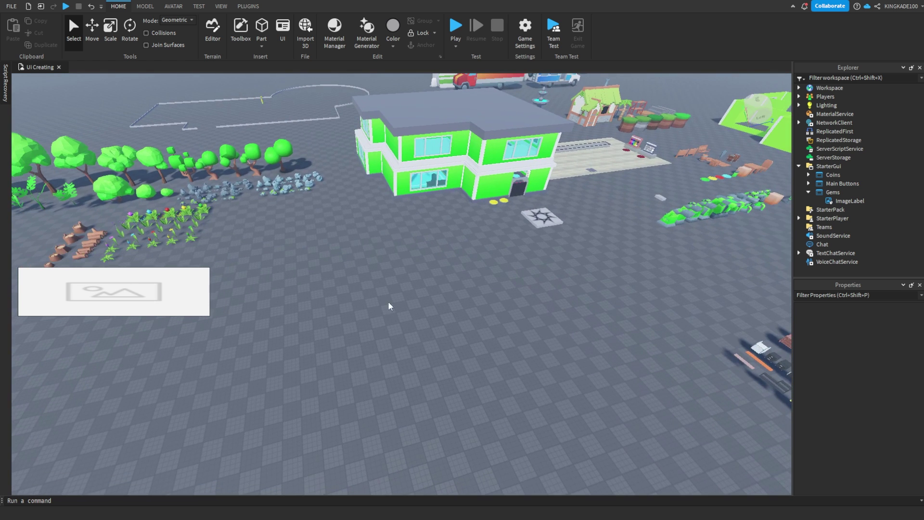
click(842, 201)
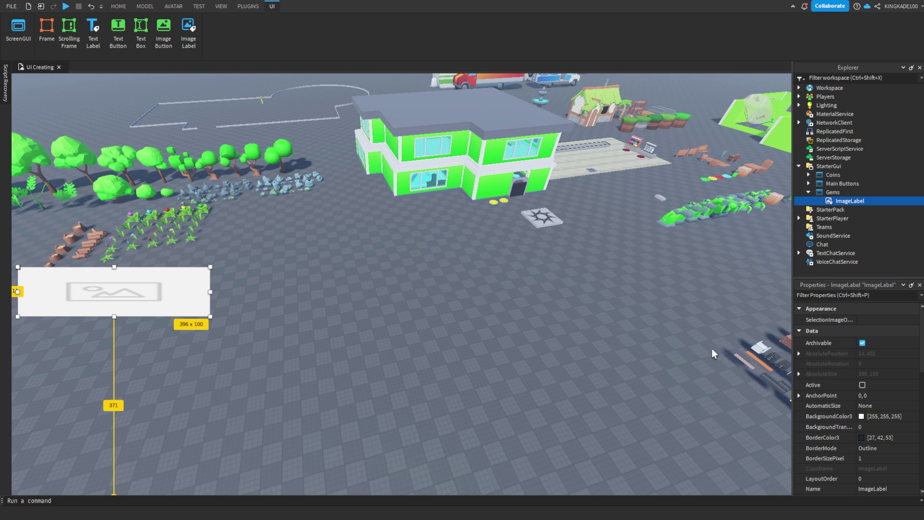
scroll(904, 402, down, 8)
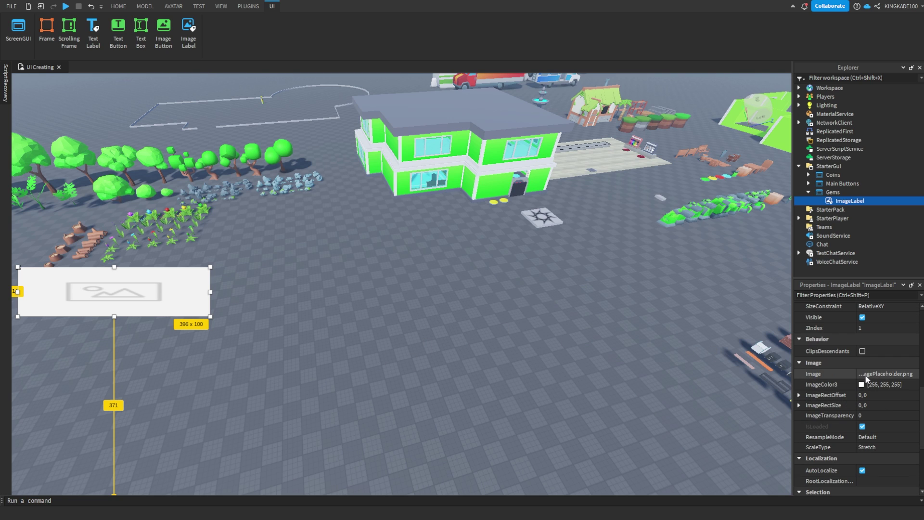
click(866, 374)
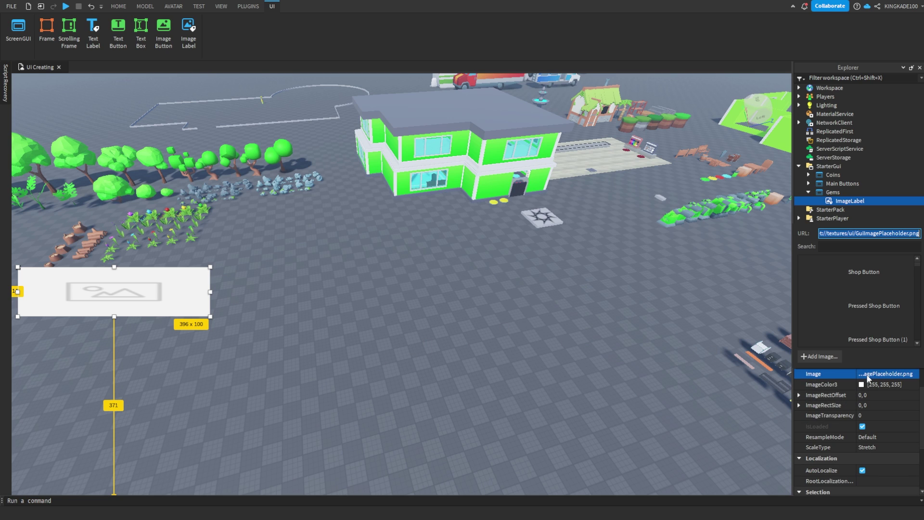
click(834, 356)
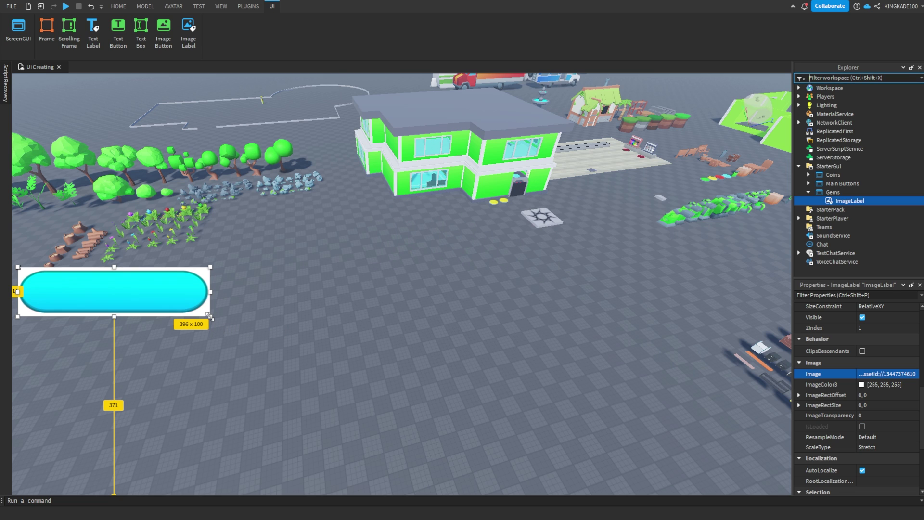
- Resize the pill ImageLabel to about 411 x 139, place it lower and set its background transparency to 1
drag(209, 317, 186, 353)
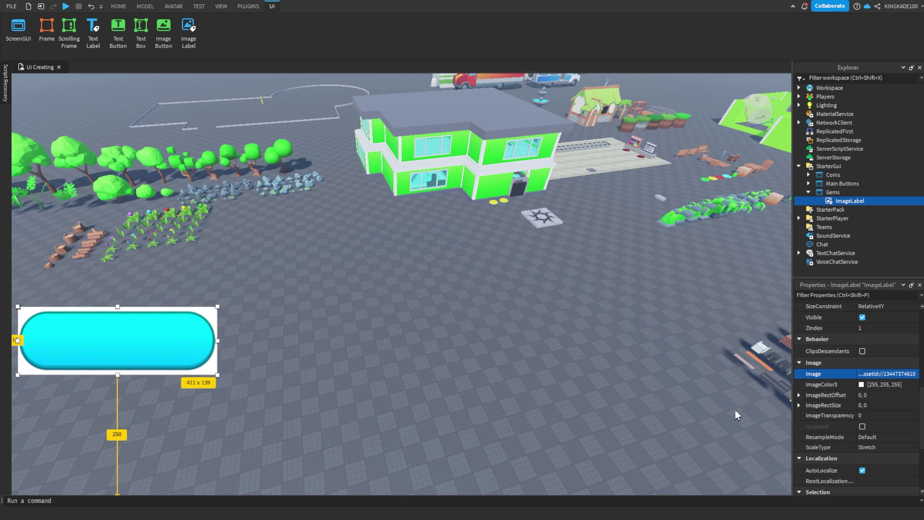
scroll(858, 413, up, 10)
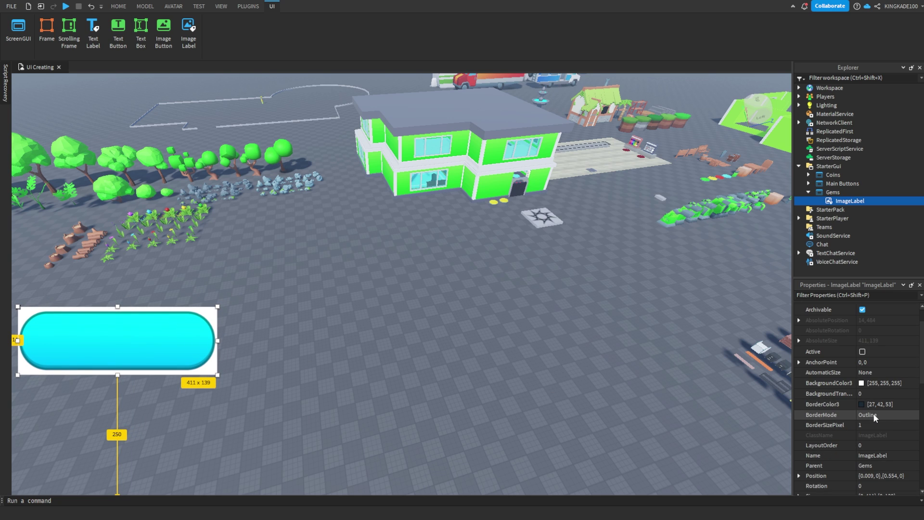
click(874, 393)
drag(891, 394, 916, 394)
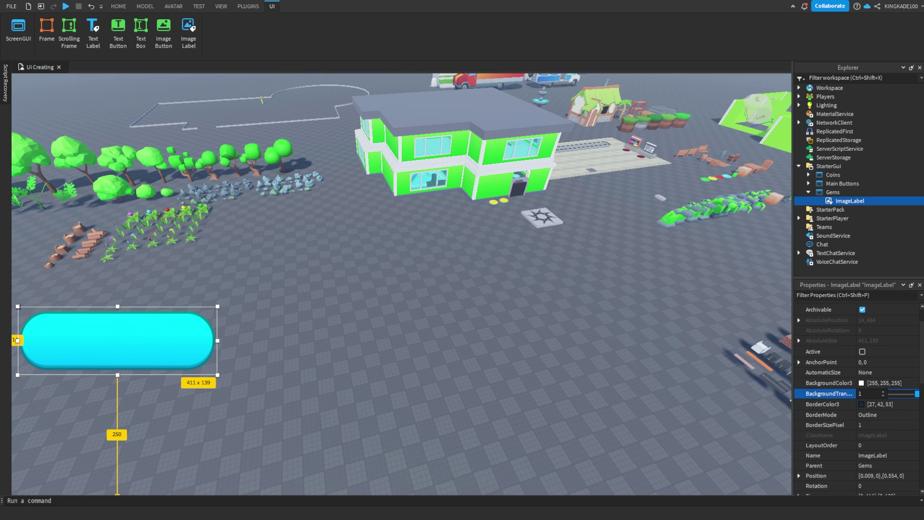
click(338, 368)
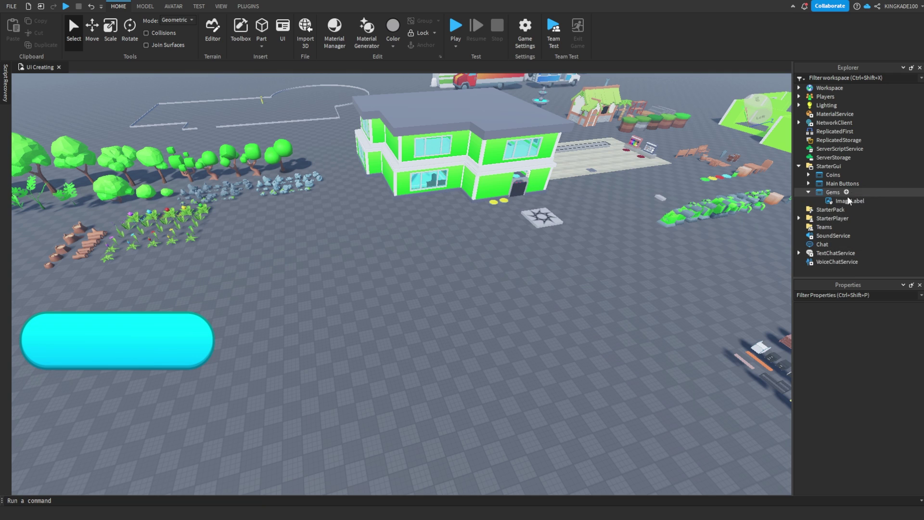
- Enlarge the pill ImageLabel to about 473 x 159 and move it straight up
click(817, 201)
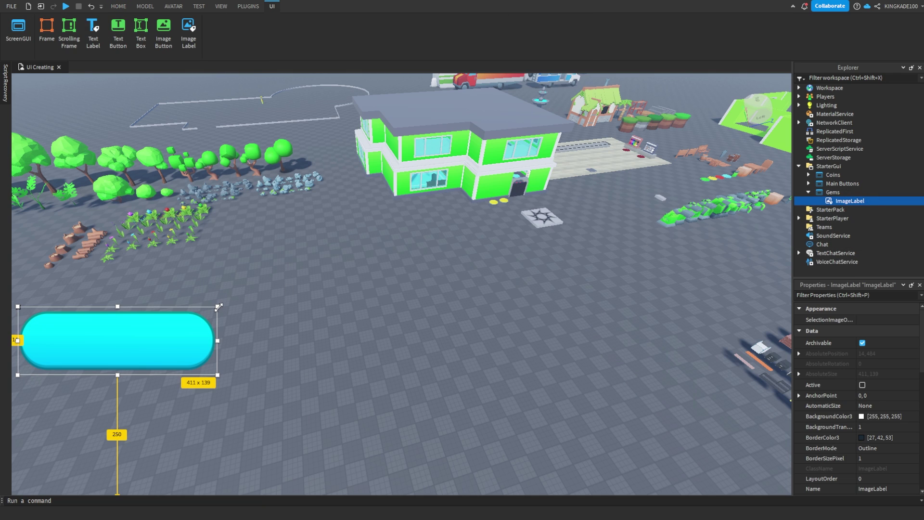
drag(219, 306, 248, 303)
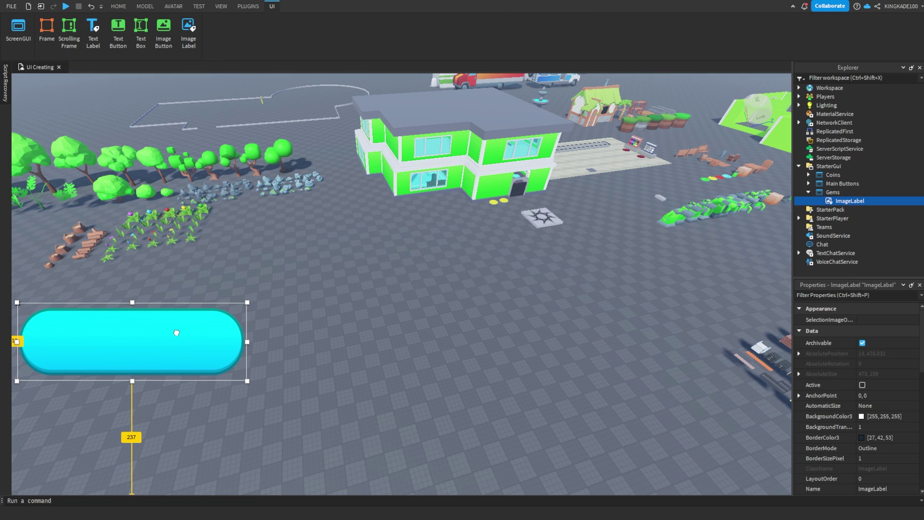
drag(177, 333, 177, 279)
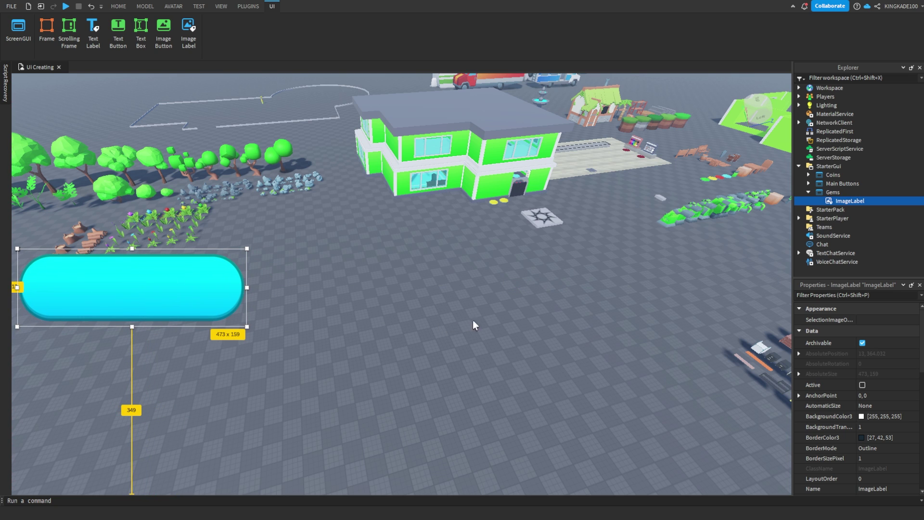
- Rename the ImageLabel under Gems to GemLabel
scroll(473, 321, down, 1)
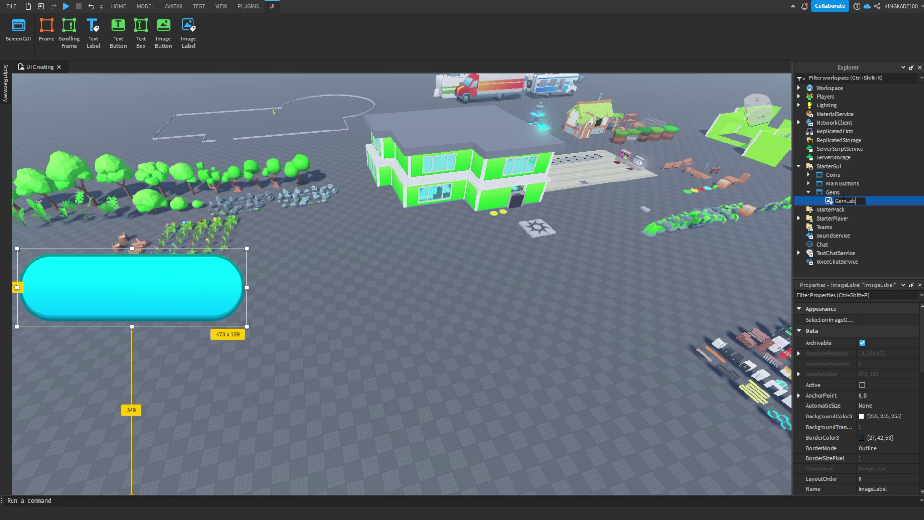
key(Return)
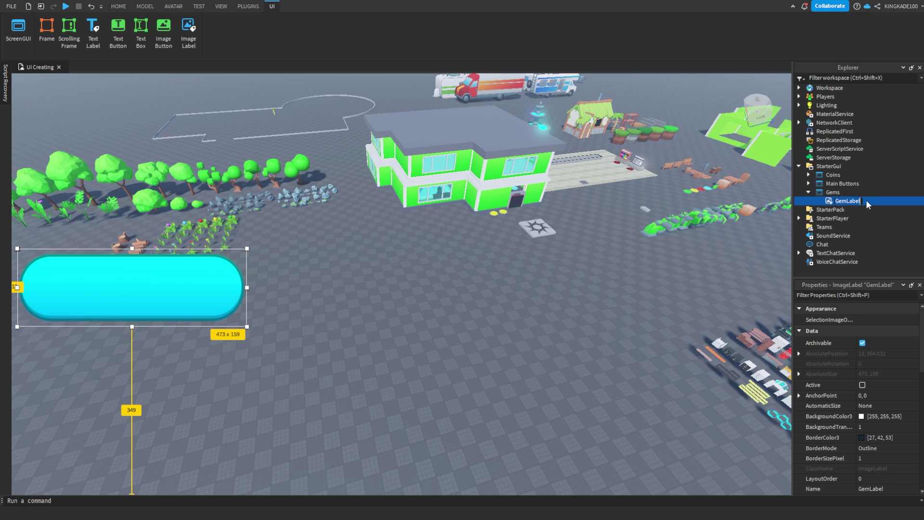
double_click(865, 200)
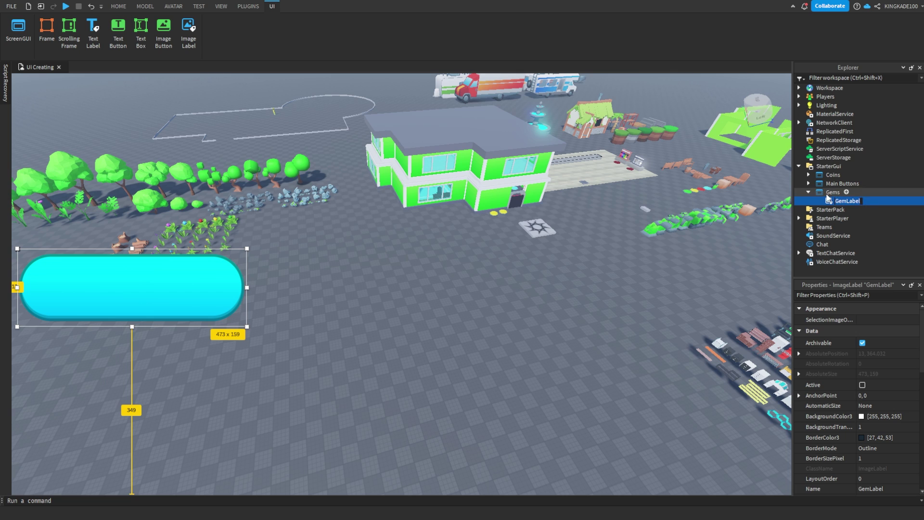
click(838, 192)
- Insert an ImageButton into GemLabel and place it over the pill's right end, vertically centred
click(848, 201)
click(866, 200)
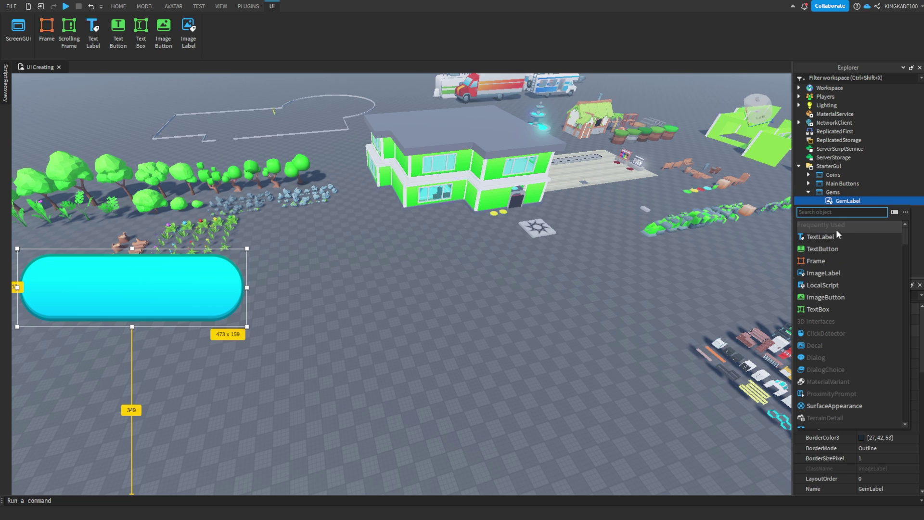
click(837, 297)
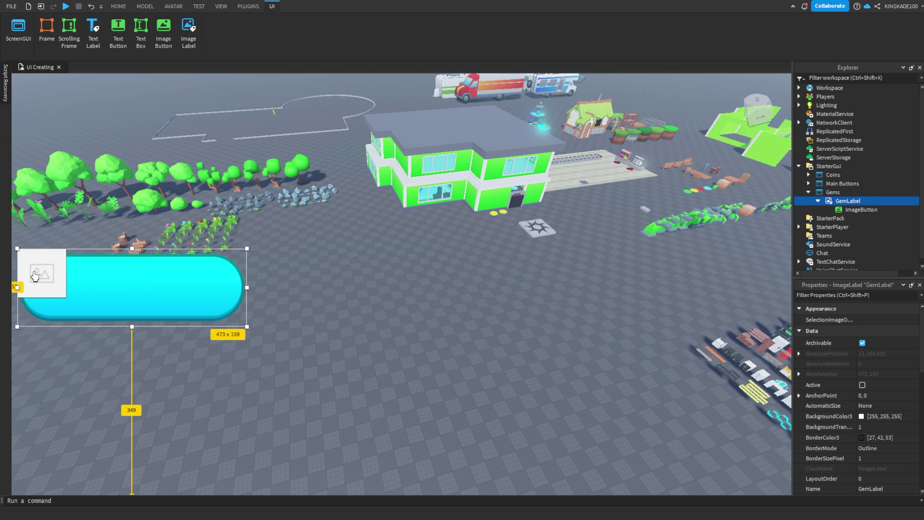
drag(34, 275, 237, 290)
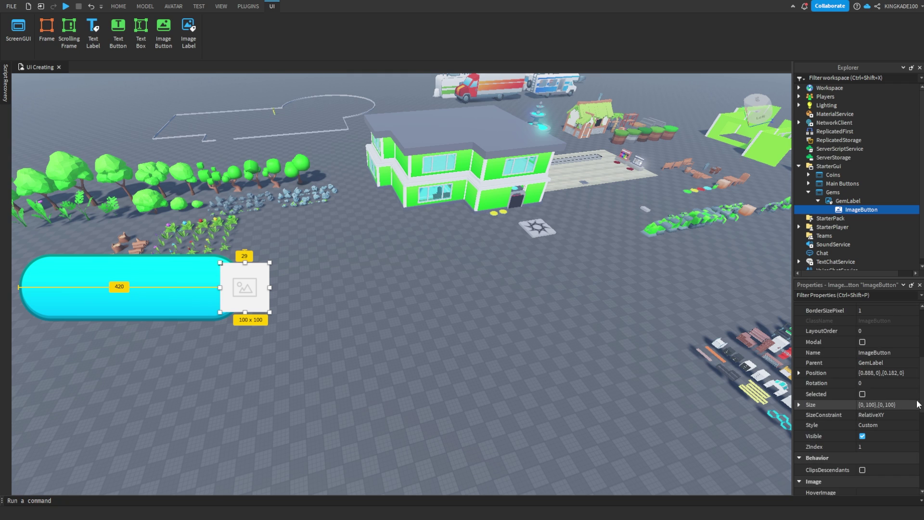
- Set the ImageButton's image to the round plus button picture and its background transparency to 1
scroll(905, 395, down, 8)
click(888, 310)
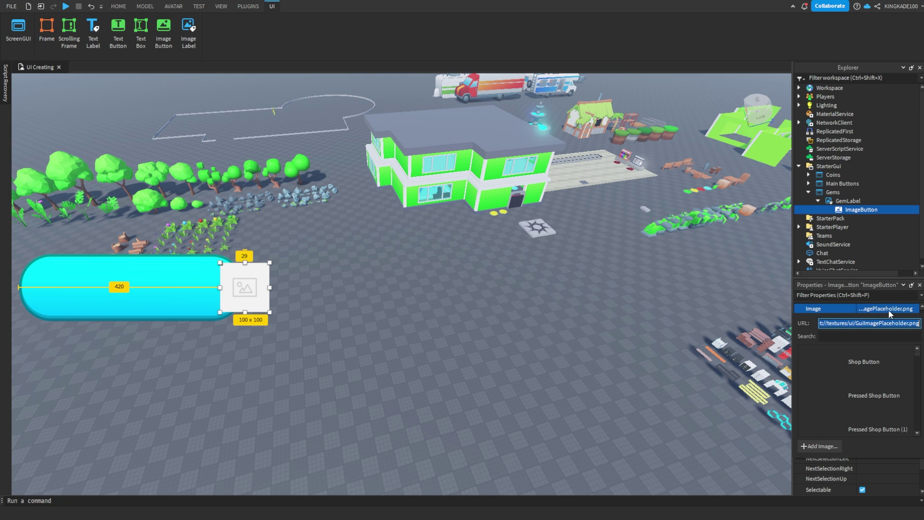
key(ctrl+v)
key(Return)
scroll(895, 375, up, 6)
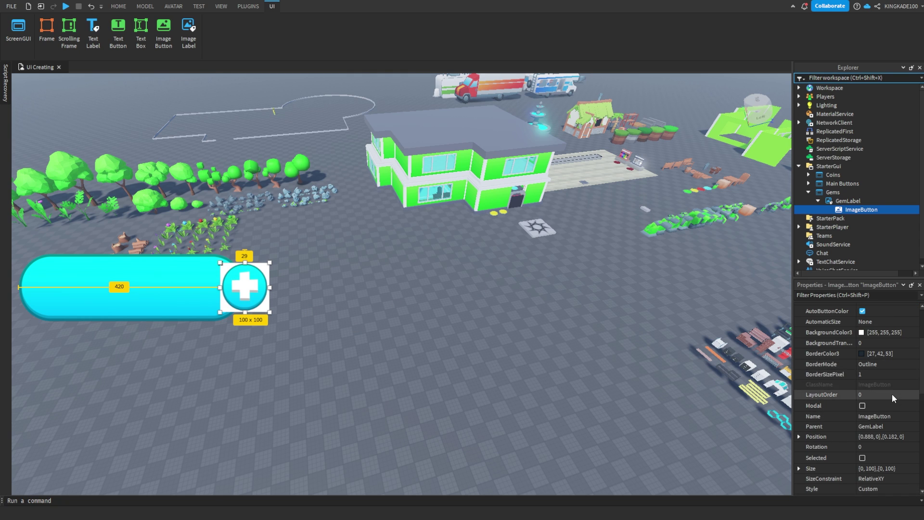
click(889, 342)
text(1)
key(Return)
click(299, 308)
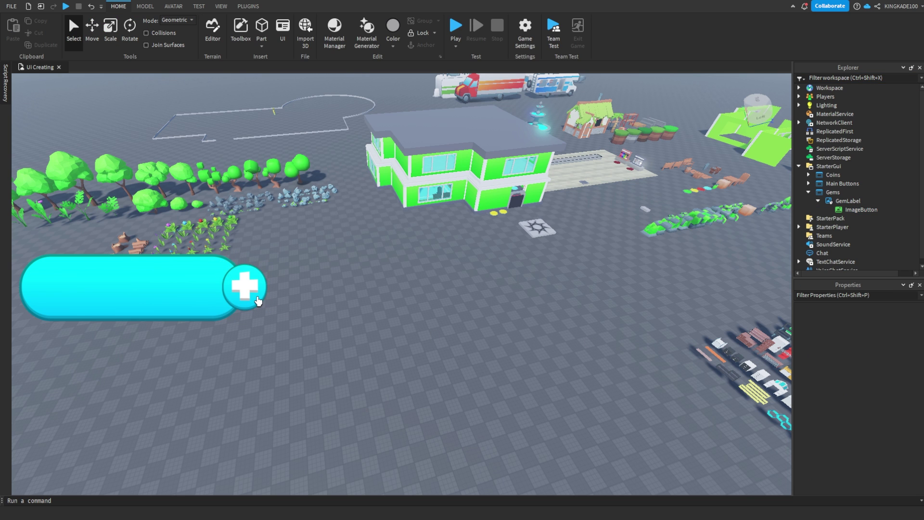
- Shrink the plus ImageButton to about 83 x 83, keeping it vertically centred on the pill's right end
mouse_move(310, 305)
right_down()
mouse_move(322, 309)
mouse_move(297, 314)
right_up()
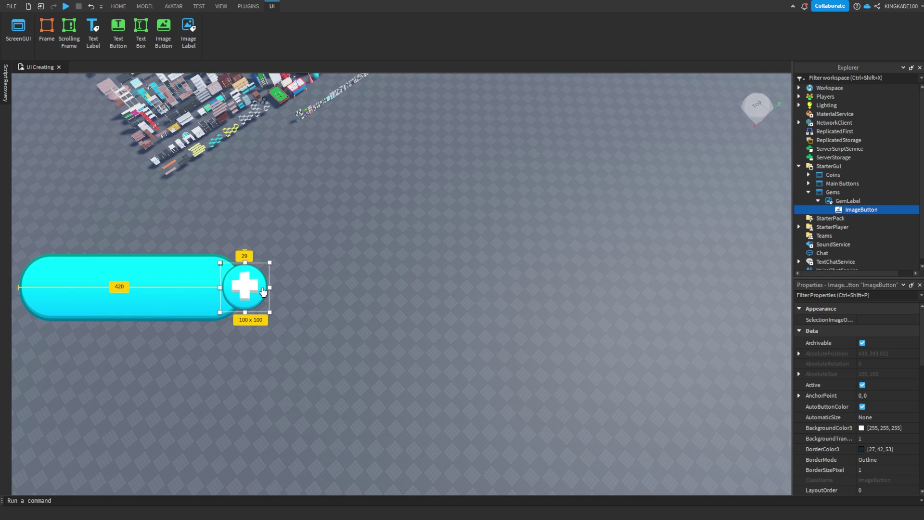
drag(269, 262, 245, 284)
click(295, 294)
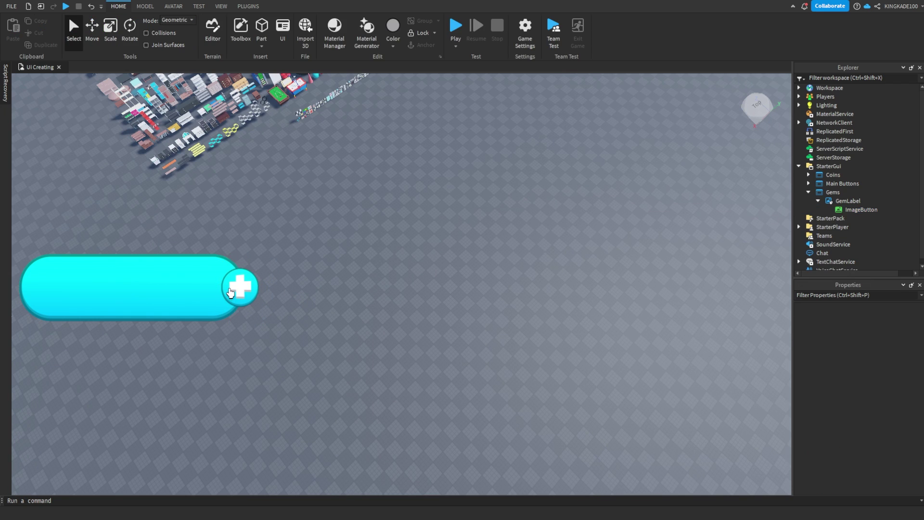
- Upload afsdgs.png as a new image asset named afsdgs for the plus ImageButton
right_drag(263, 302, 318, 304)
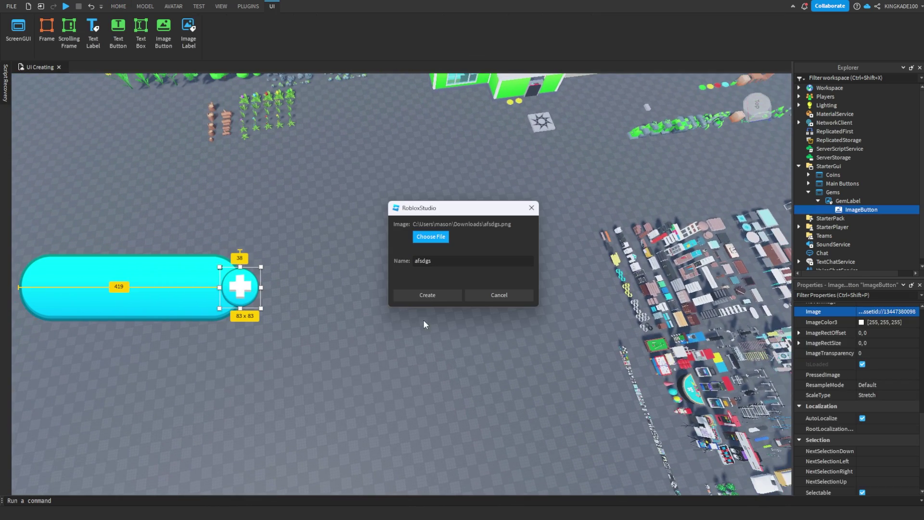
click(434, 297)
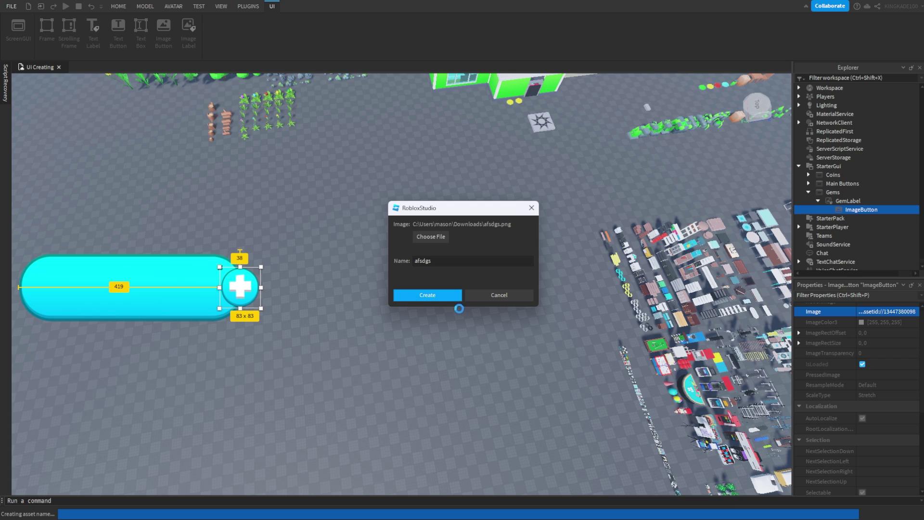
click(299, 311)
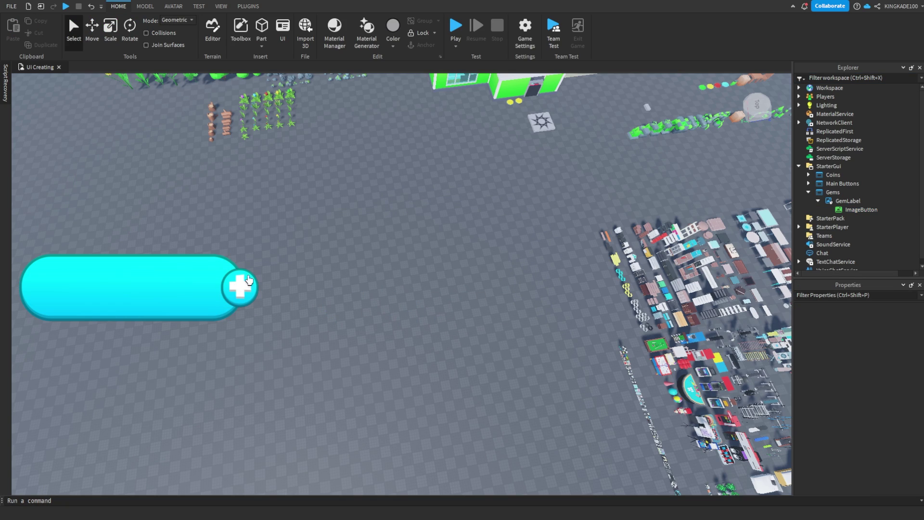
right_drag(307, 294, 683, 288)
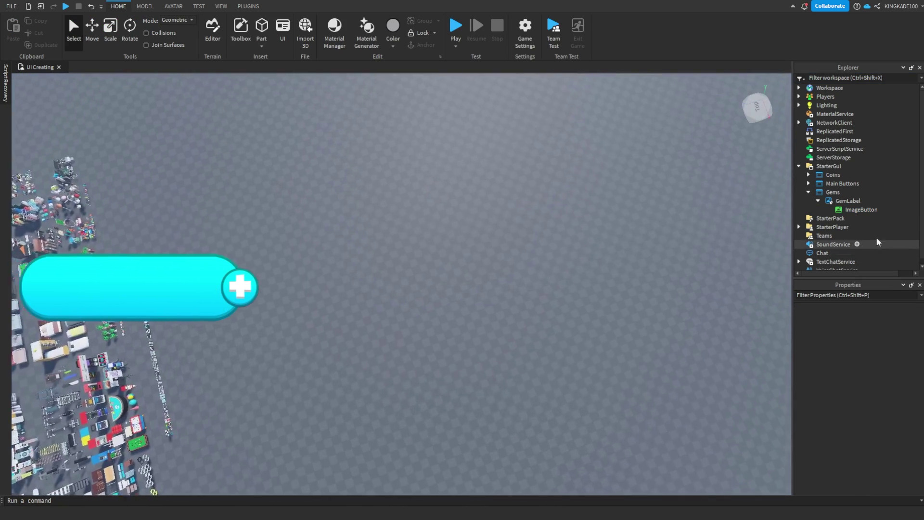
- Insert a TextLabel into GemLabel and centre it on the pill bar
click(869, 201)
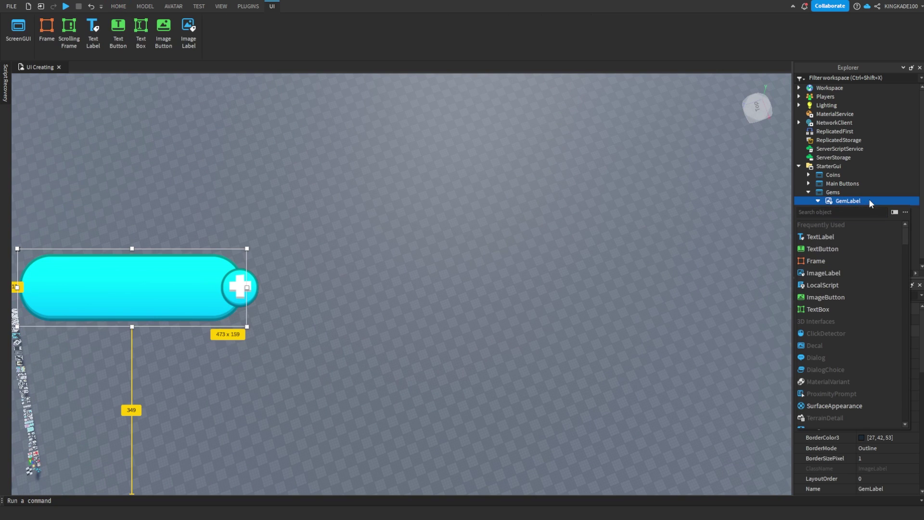
click(832, 236)
drag(62, 269, 128, 295)
- Set the TextLabel's text colour to white (255, 255, 255)
scroll(865, 393, down, 5)
scroll(867, 388, down, 5)
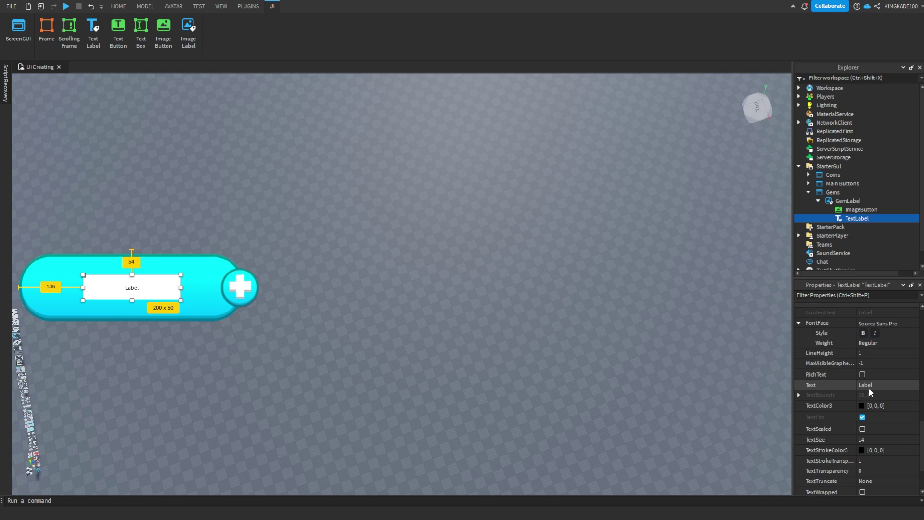
click(861, 407)
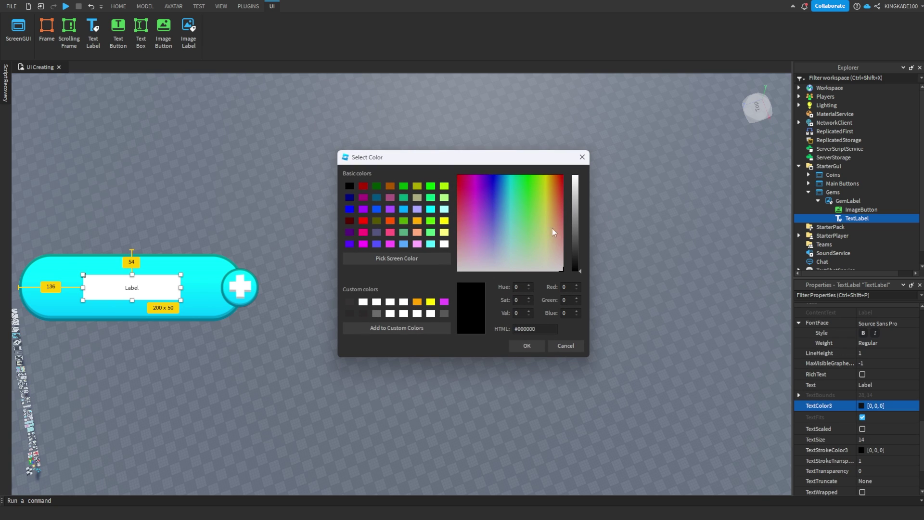
drag(573, 215, 570, 143)
click(526, 345)
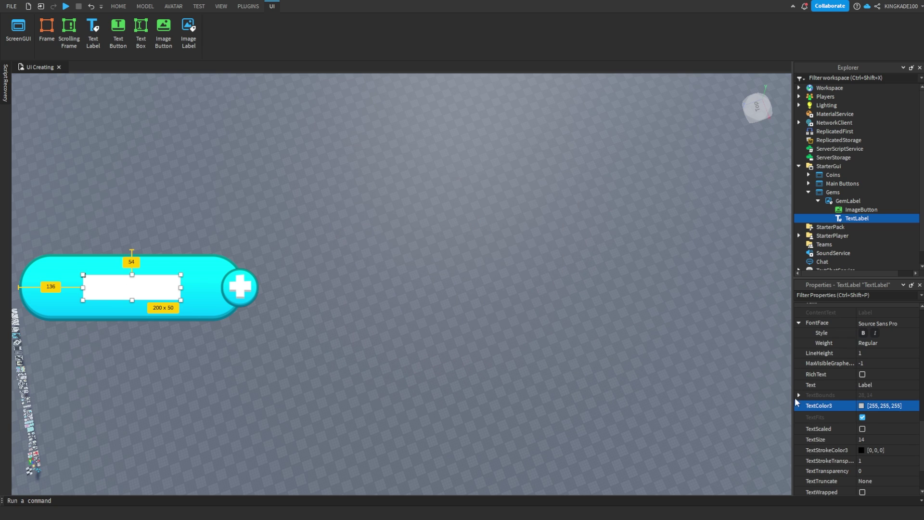
- Set the TextLabel's background transparency to 1
scroll(844, 402, up, 5)
scroll(887, 360, up, 3)
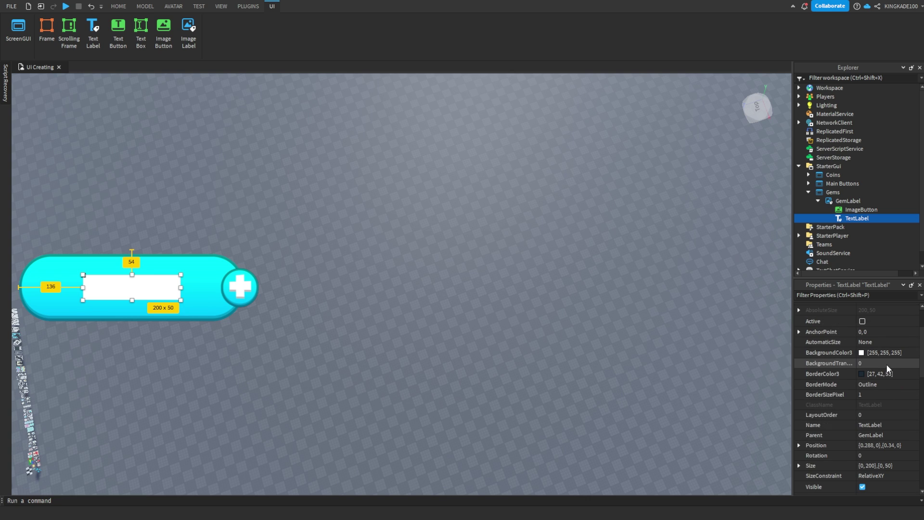
click(887, 363)
text(1)
key(Return)
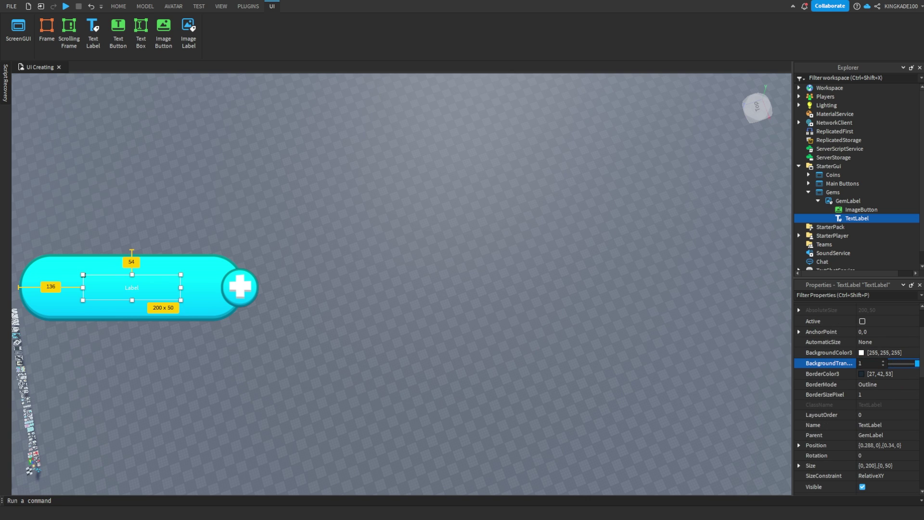
- Set the TextLabel's font to Luckiest Guy
scroll(888, 362, down, 8)
click(890, 355)
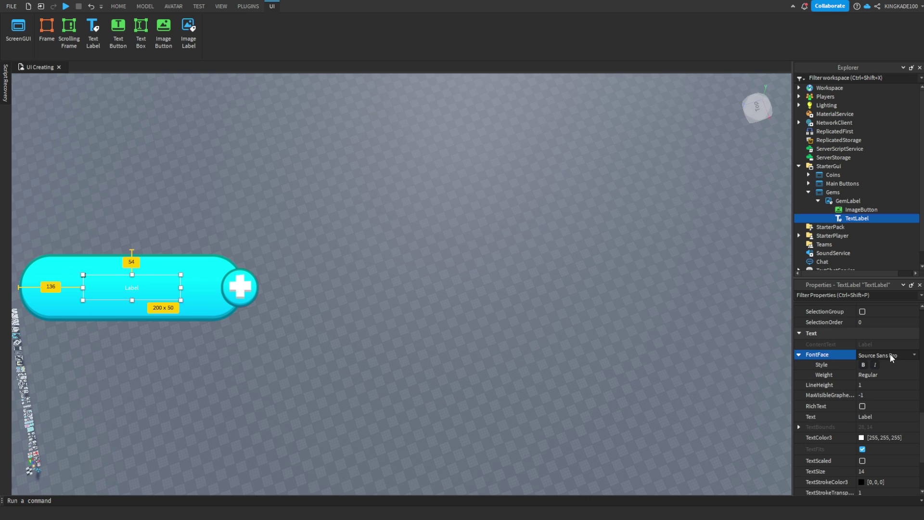
click(884, 326)
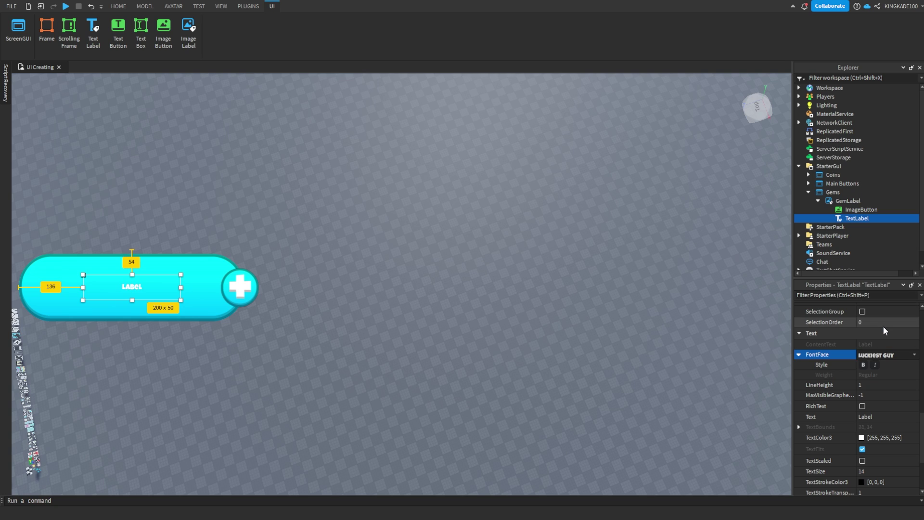
- Turn on scaled text for the TextLabel and set its text to 999,999
click(862, 461)
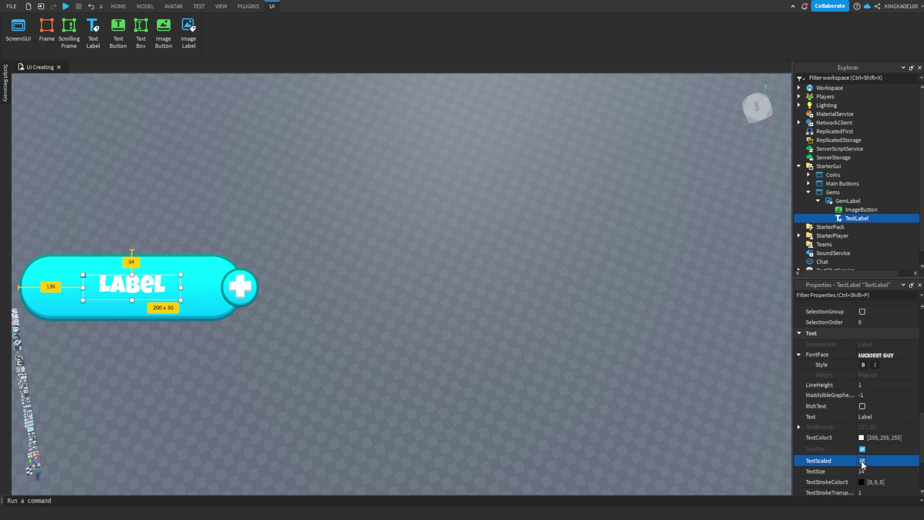
click(876, 417)
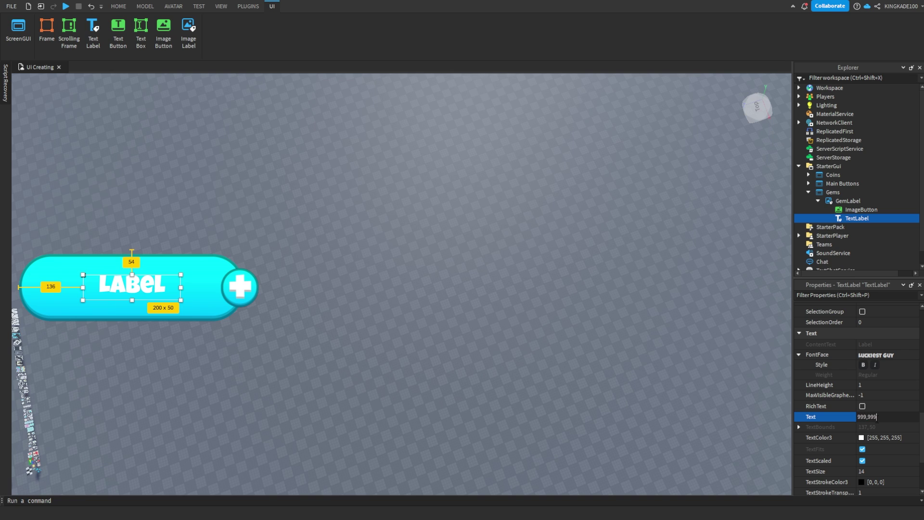
key(Return)
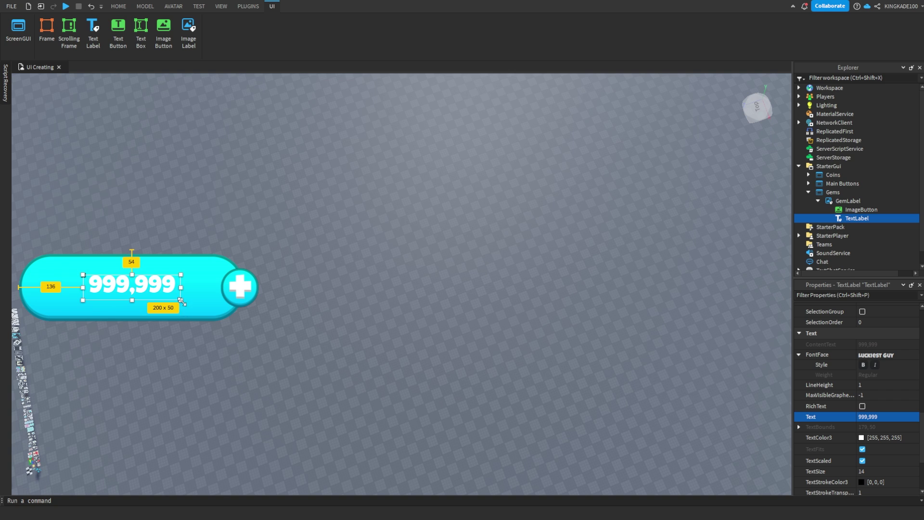
- Enlarge and reposition the TextLabel so the number fills the pill bar up to the plus button
drag(182, 302, 239, 332)
drag(212, 312, 194, 303)
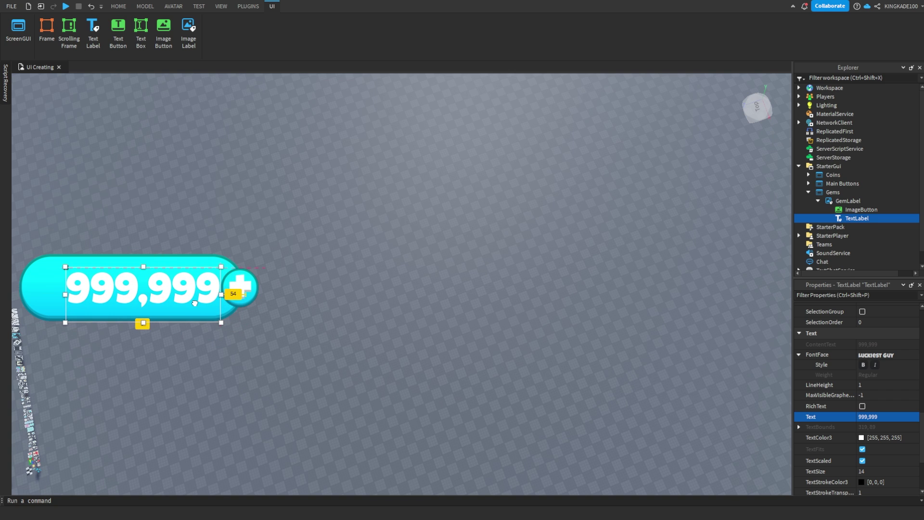
click(312, 322)
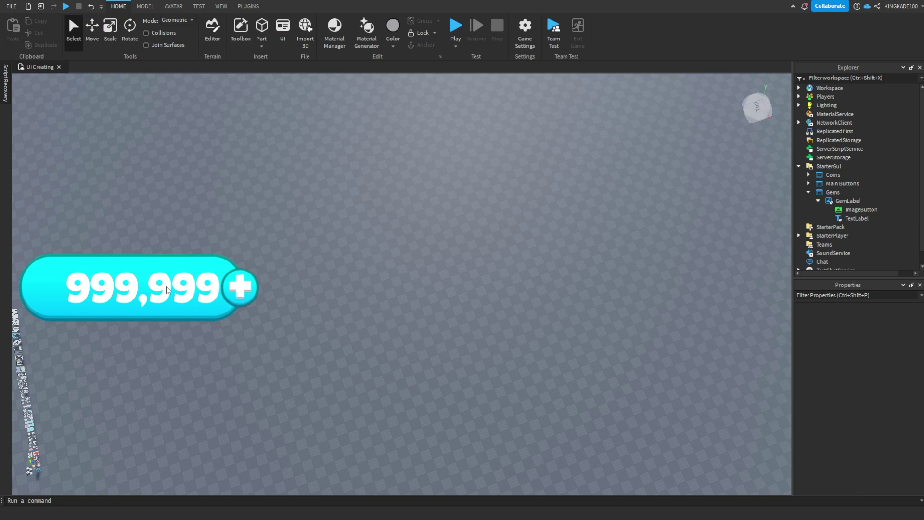
click(857, 218)
drag(66, 266, 62, 265)
click(486, 322)
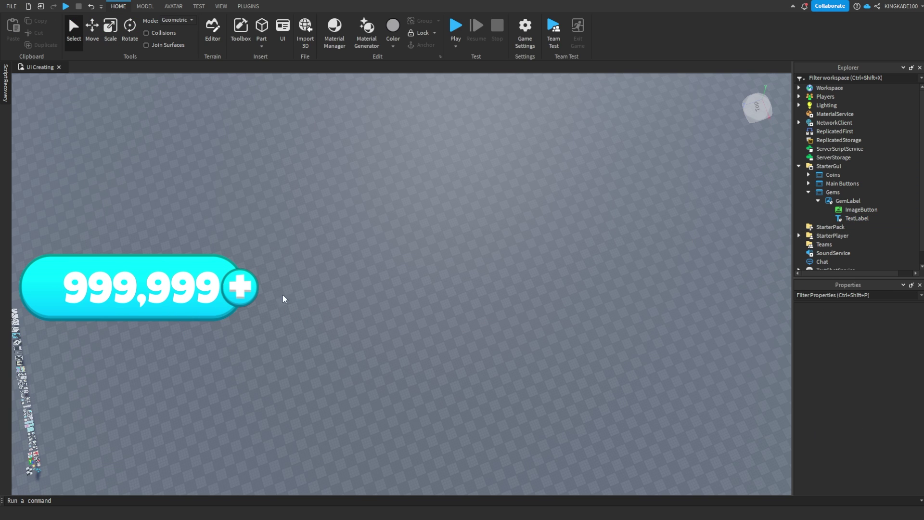
right_drag(367, 312, 474, 305)
scroll(474, 305, down, 2)
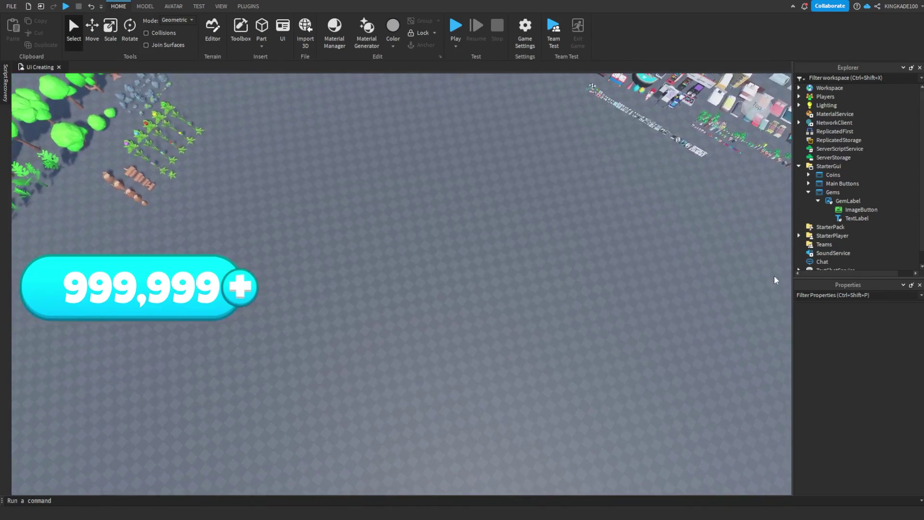
click(857, 219)
ctrl+click(851, 210)
key(ctrl+z)
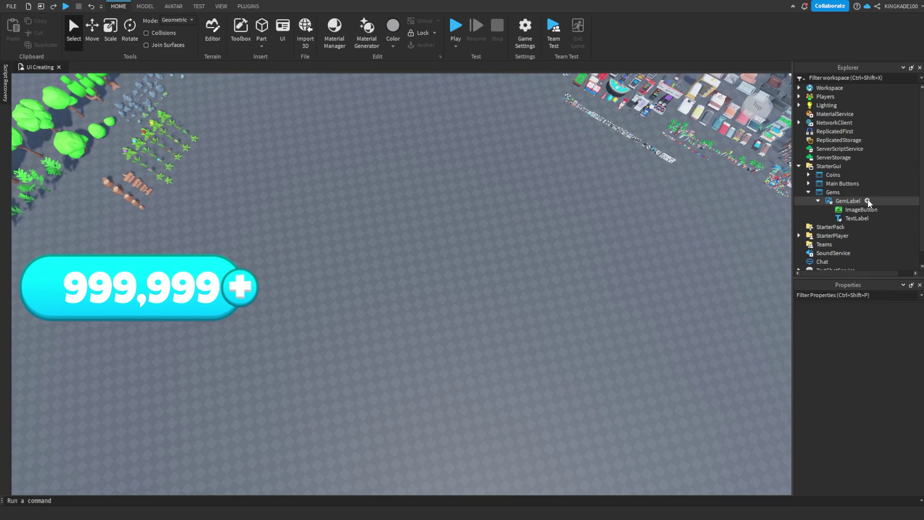
- Insert an ImageLabel into GemLabel, move it clear of the pill bar and assign the blue gem image to it
click(867, 201)
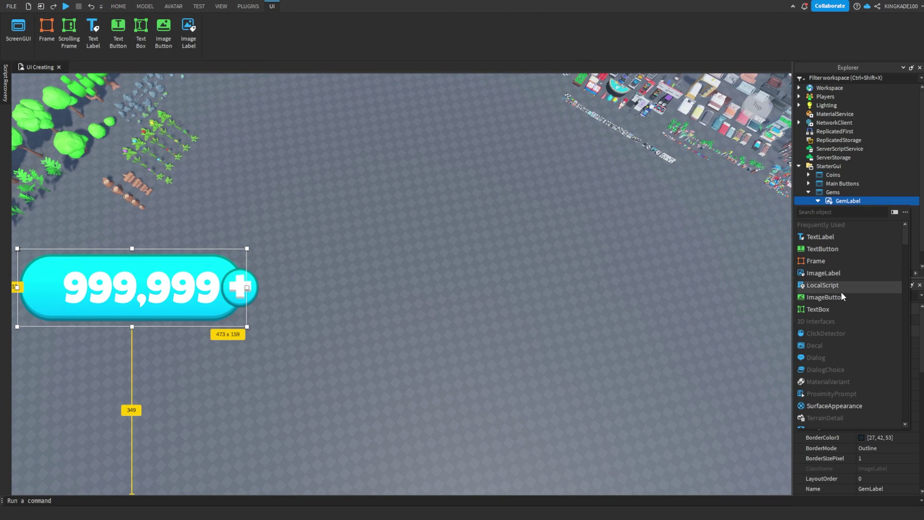
click(837, 274)
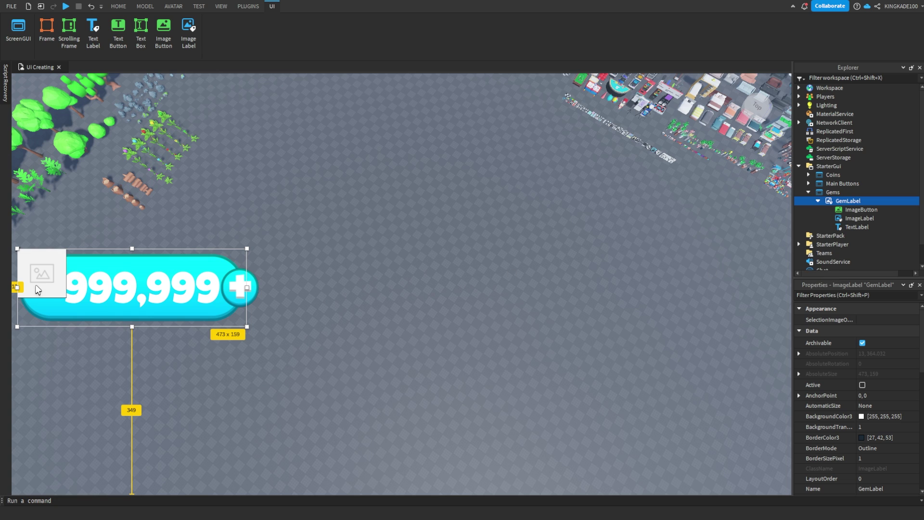
drag(104, 295, 458, 316)
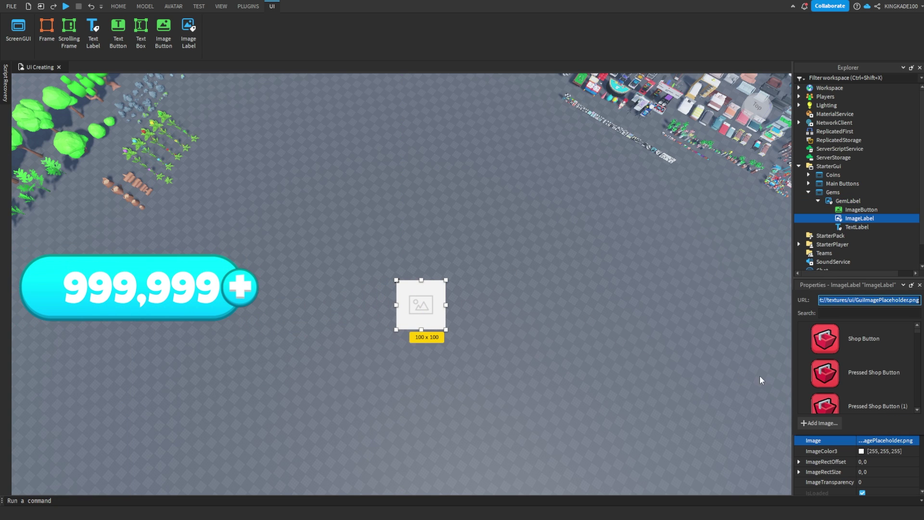
click(814, 422)
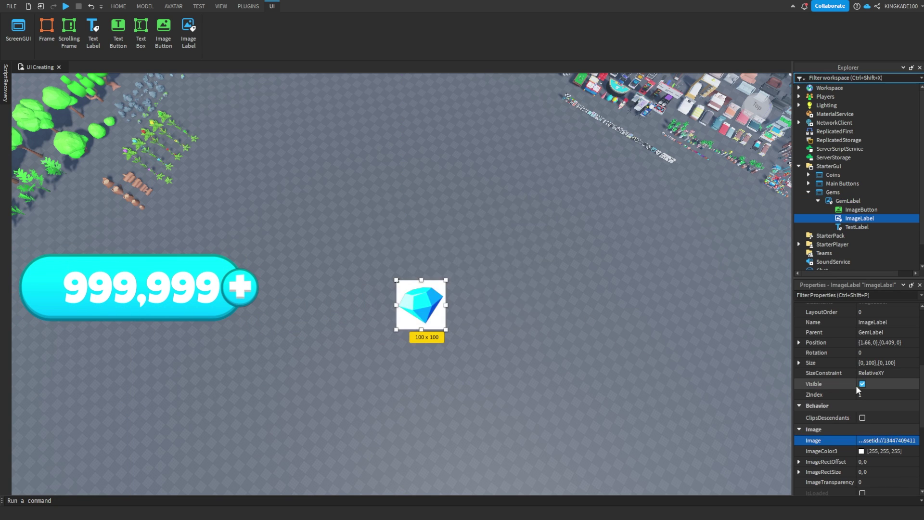
- Set the gem ImageLabel's background transparency to 1, and enlarge it to about 173 x 173 over the pill bar's lower edge
scroll(862, 388, up, 5)
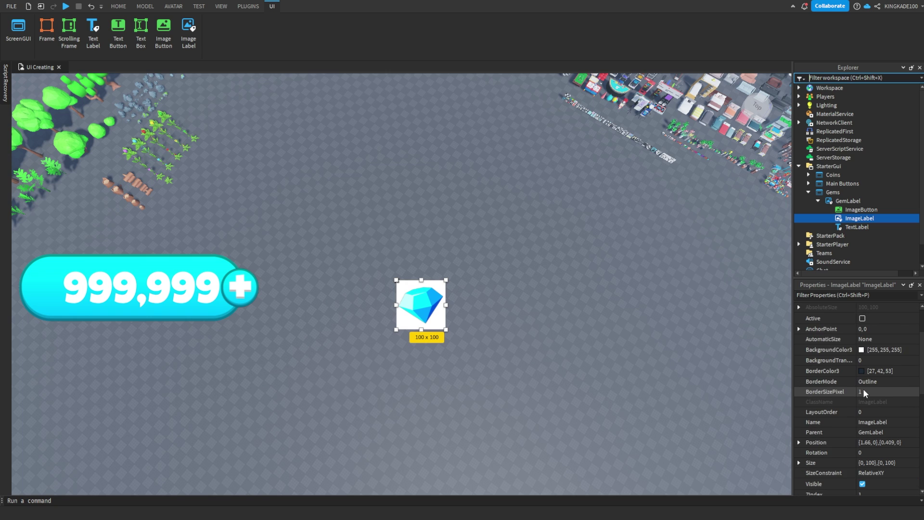
click(866, 427)
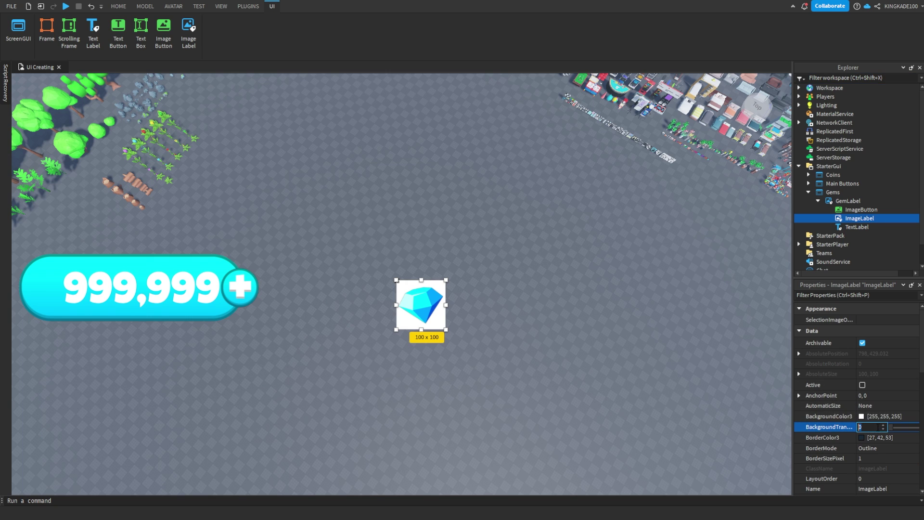
text(1)
key(Return)
drag(421, 312, 103, 309)
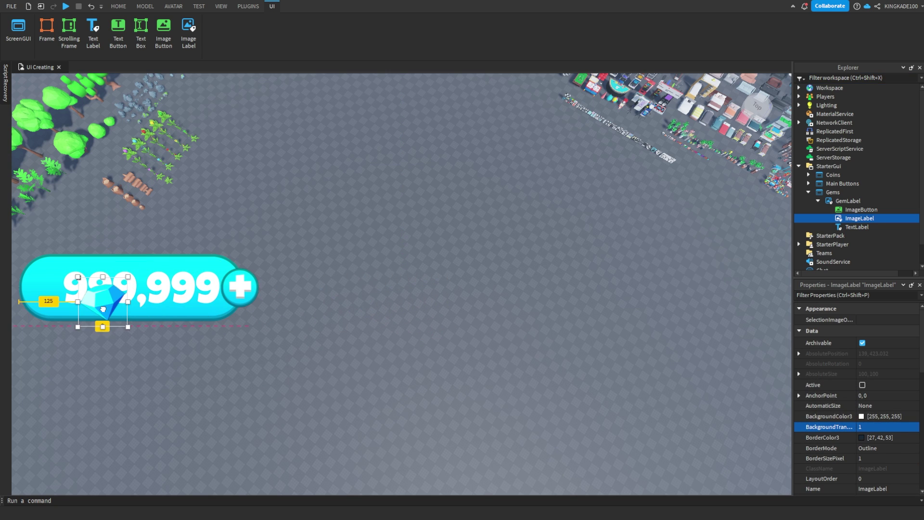
drag(115, 278, 202, 335)
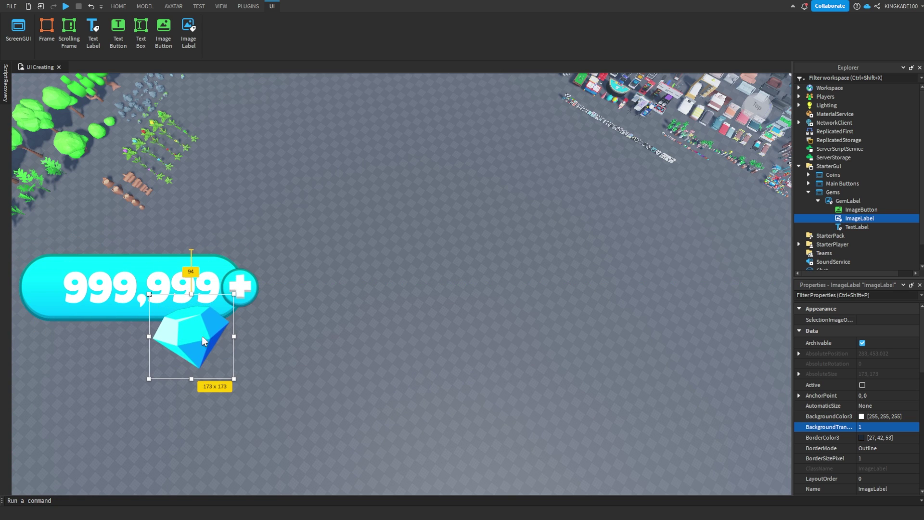
- Move GemLabel with all its contents inward to leave room beside the pill bar's rounded end
click(854, 227)
shift+click(848, 210)
ctrl+click(848, 201)
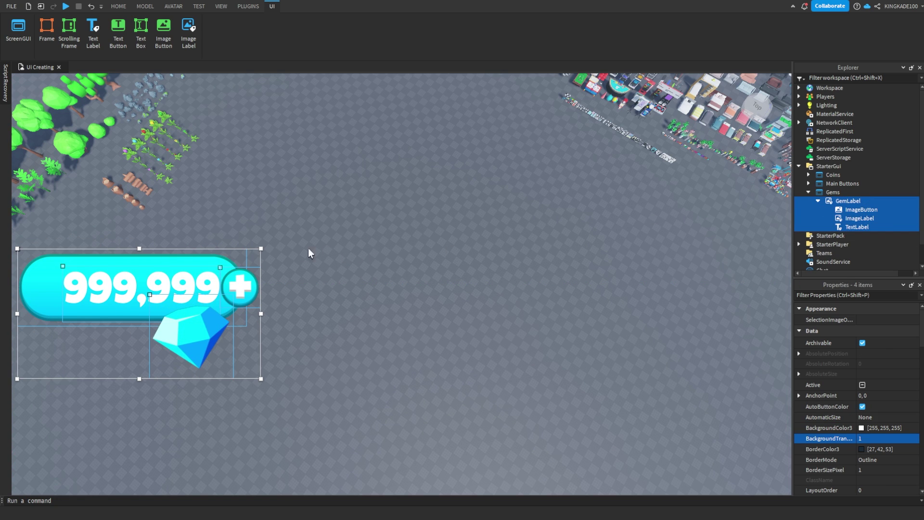
click(251, 254)
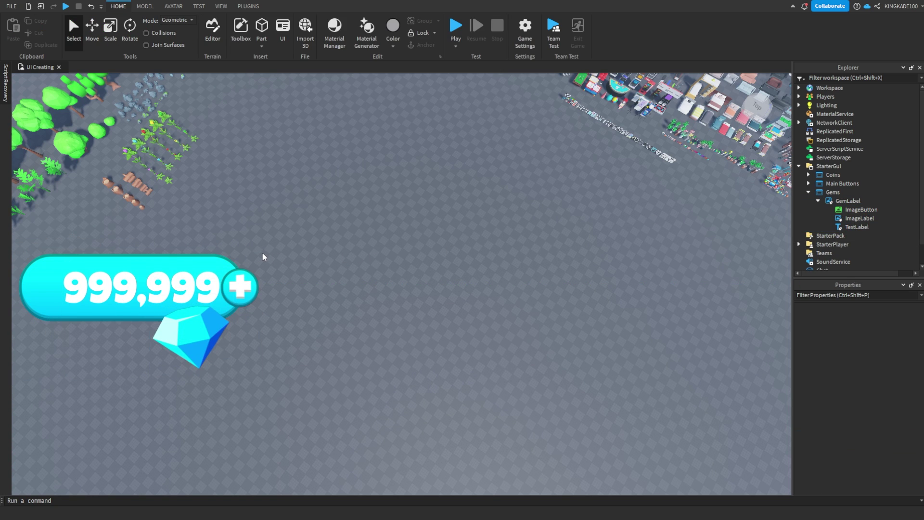
click(846, 217)
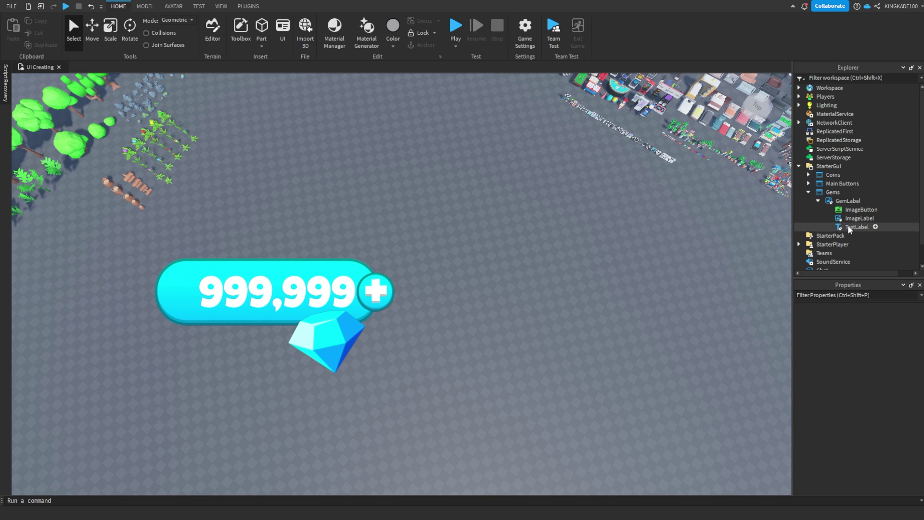
- Place the gem ImageLabel over the pill bar's end opposite the plus button and enlarge it to about 198 x 198
click(851, 227)
click(838, 218)
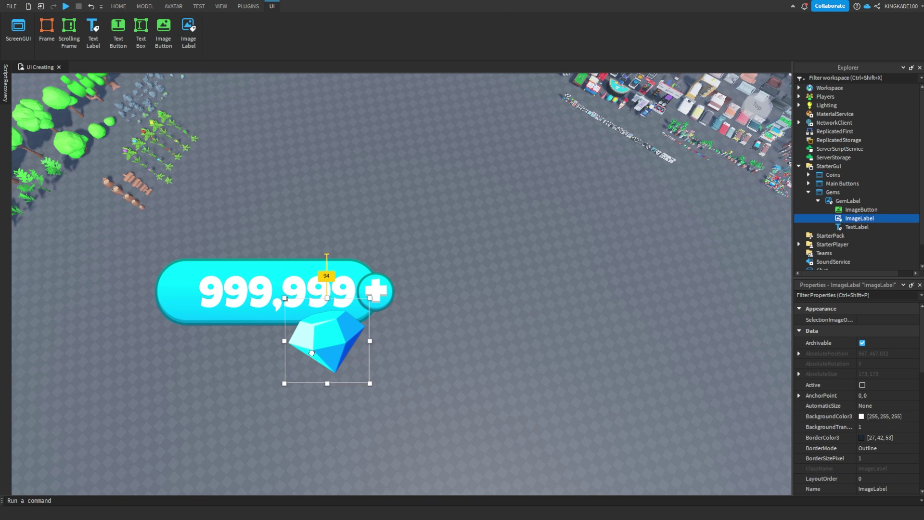
drag(311, 352, 135, 308)
drag(192, 254, 206, 242)
drag(157, 283, 160, 277)
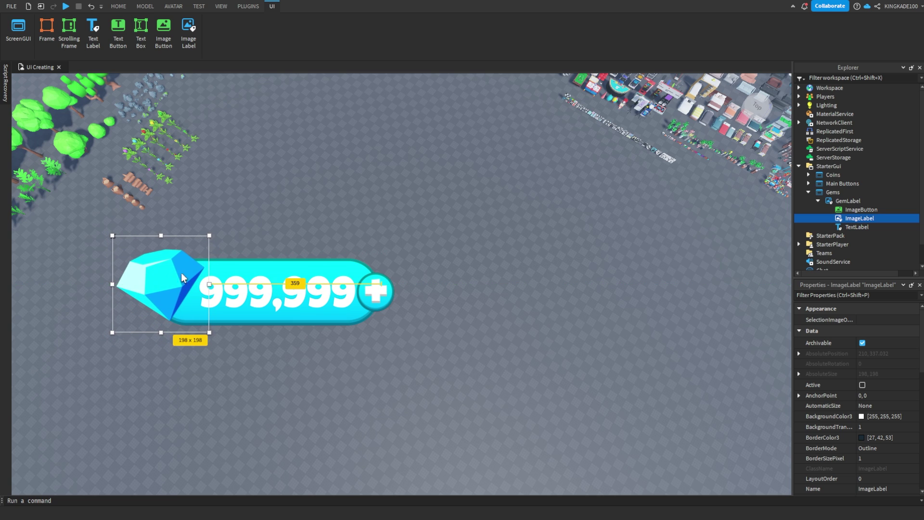
click(308, 223)
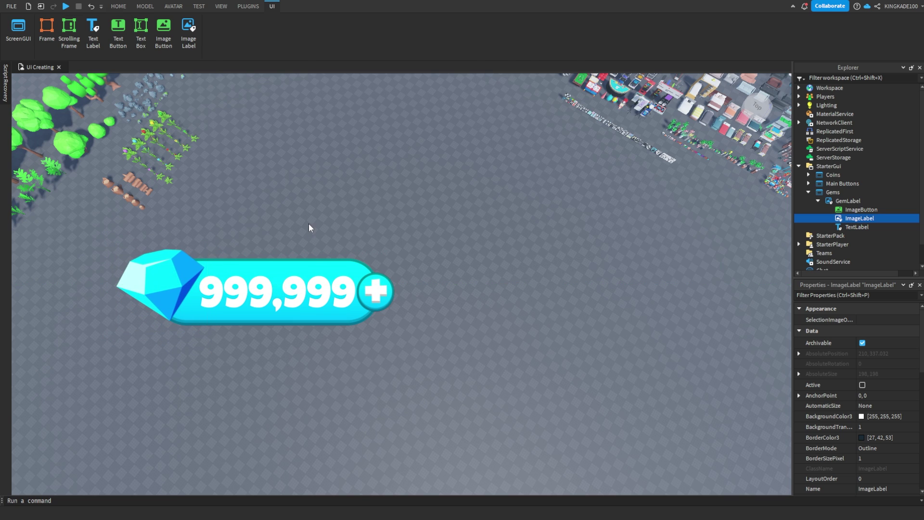
- Resize the TextLabel to about 330 x 115 so the number fits between the gem and the plus button
click(851, 227)
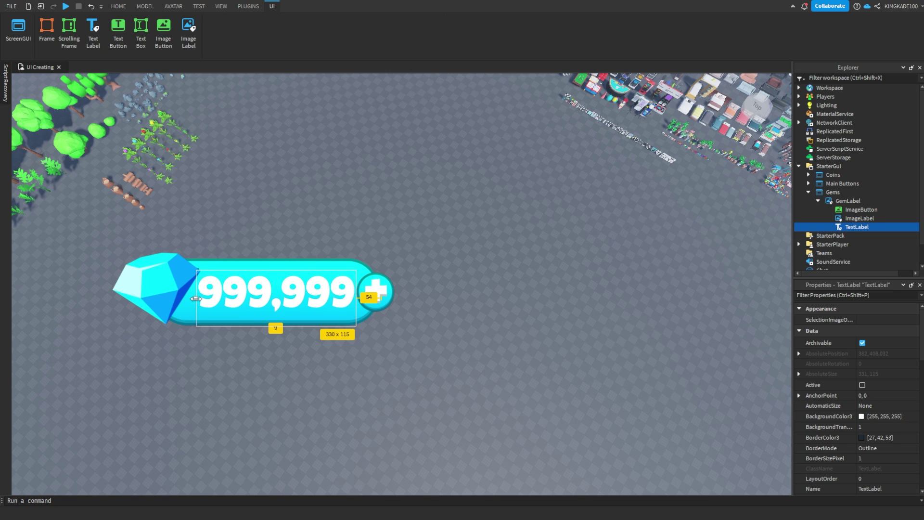
click(422, 256)
mouse_move(421, 256)
right_down()
mouse_move(426, 246)
mouse_move(456, 250)
mouse_move(427, 256)
mouse_move(435, 255)
right_up()
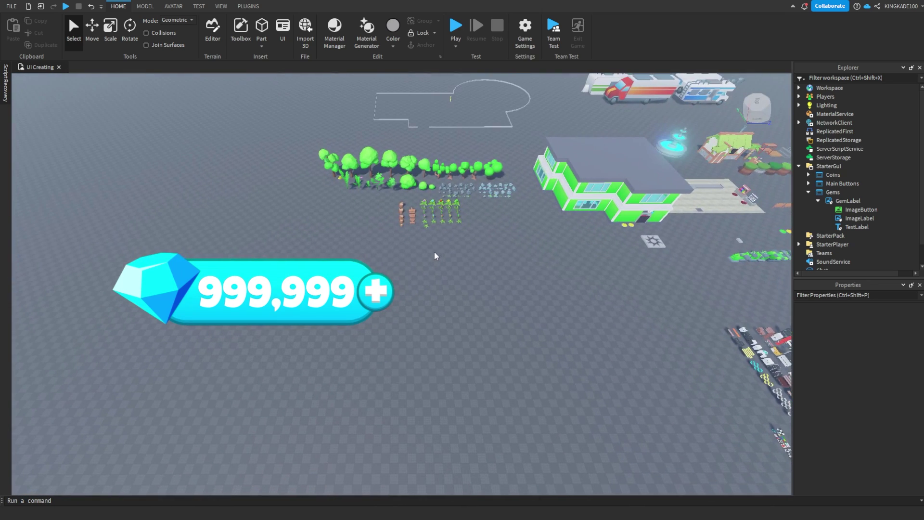
- Collapse GemLabel, disable the Gems ScreenGui and enable the Coins ScreenGui
click(841, 201)
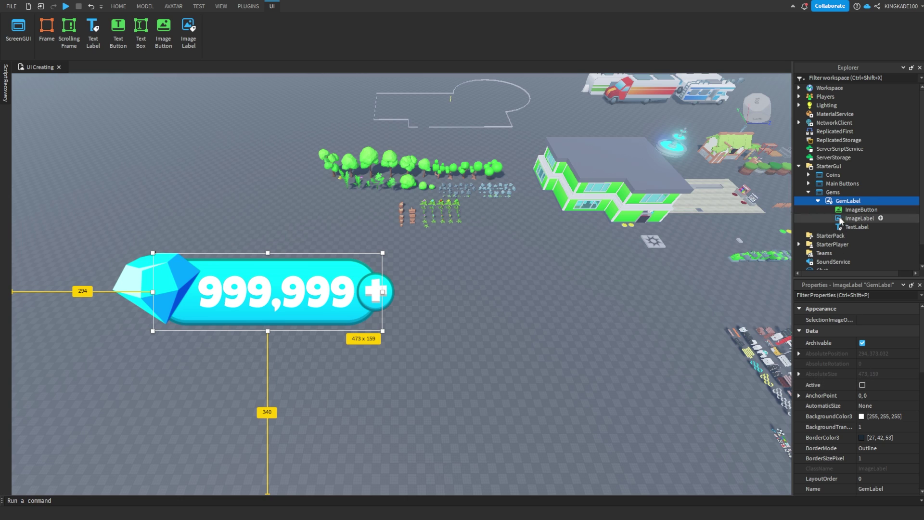
click(818, 193)
click(818, 200)
click(861, 427)
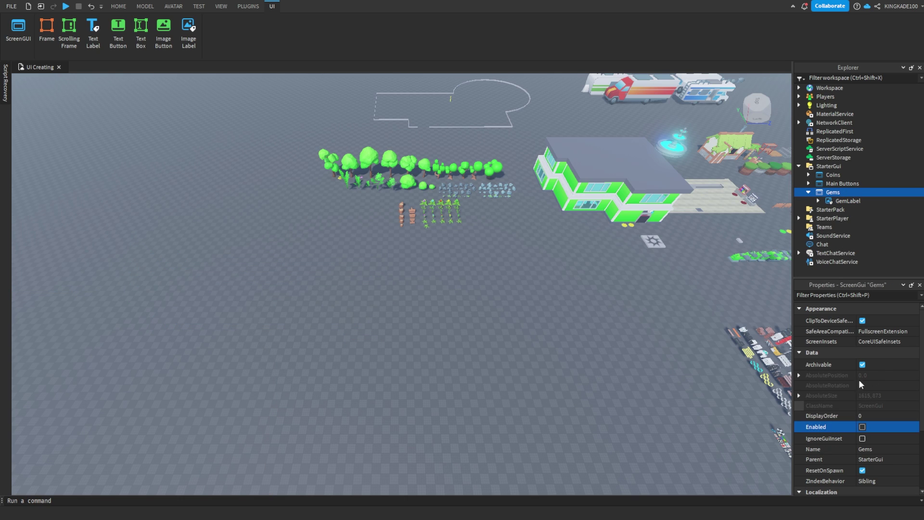
click(830, 176)
click(861, 427)
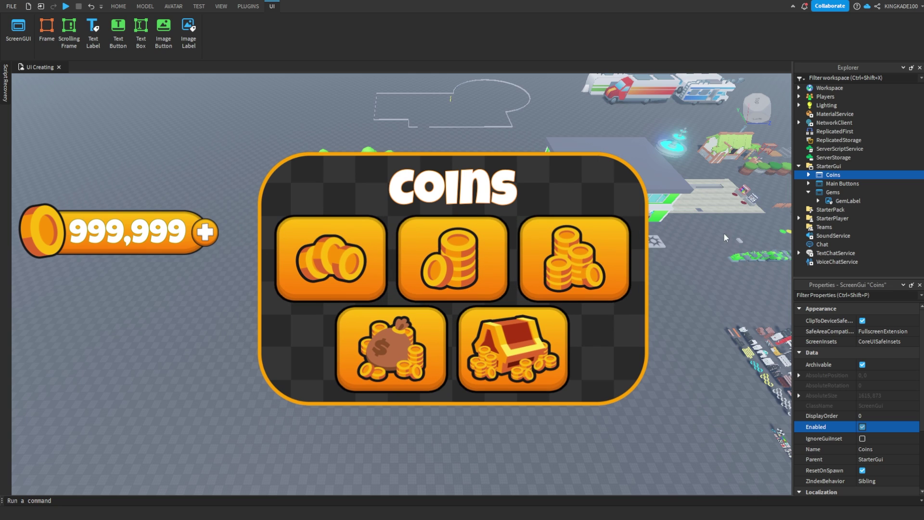
- Enable the Gems ScreenGui to compare it with the Coins interface, and disable it again
click(840, 200)
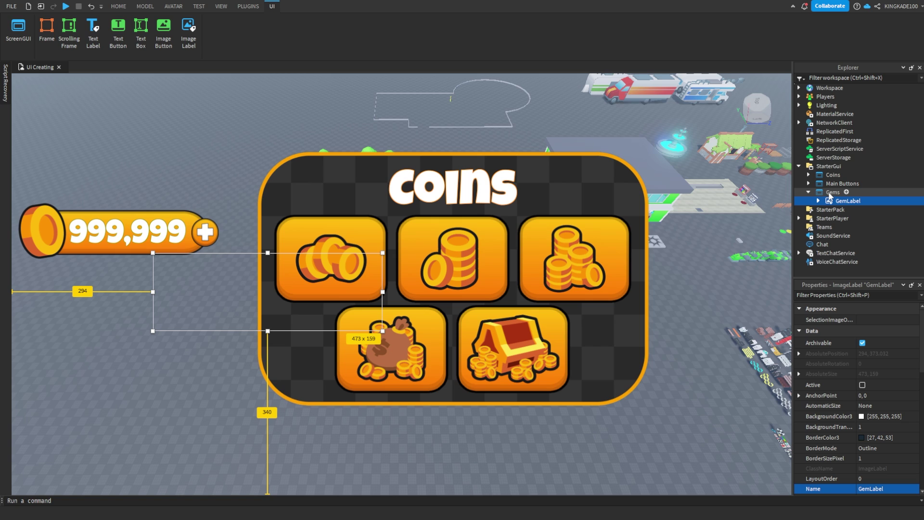
click(830, 193)
click(863, 427)
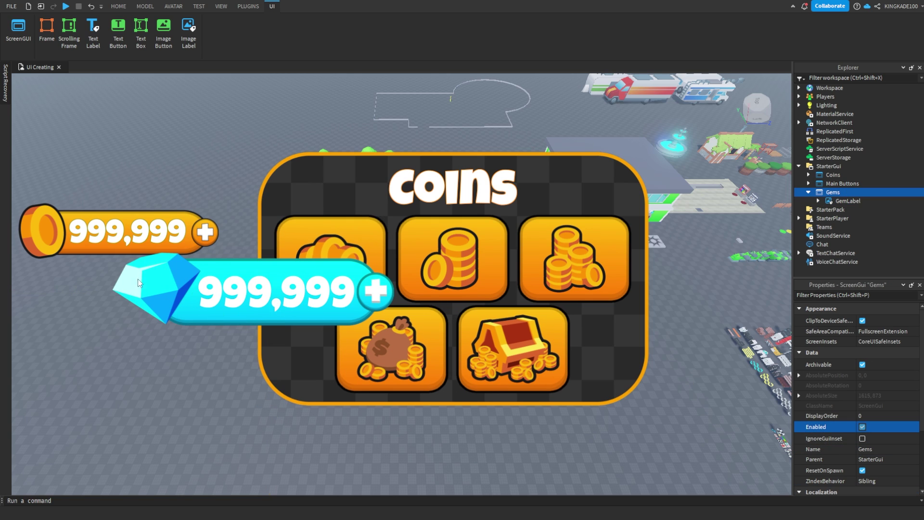
click(862, 427)
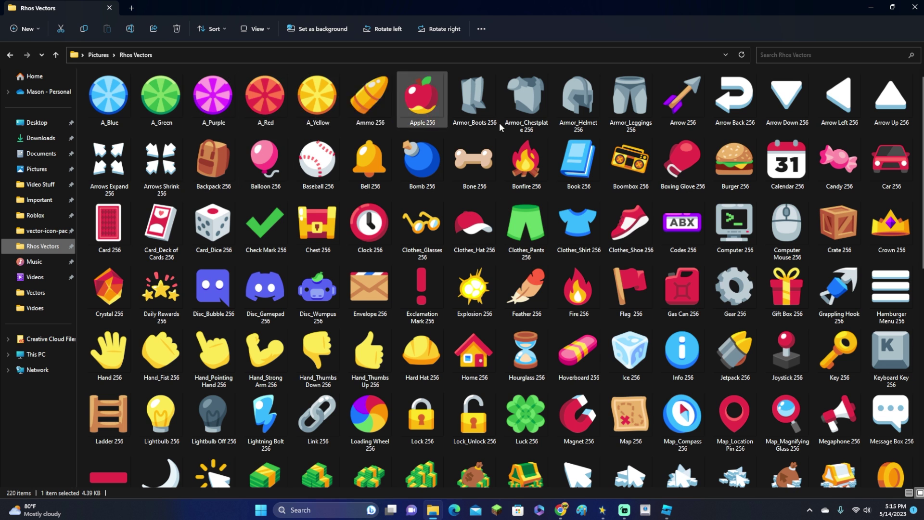
- Look through the icon images in the Rhos Vectors folder in File Explorer
scroll(769, 160, down, 7)
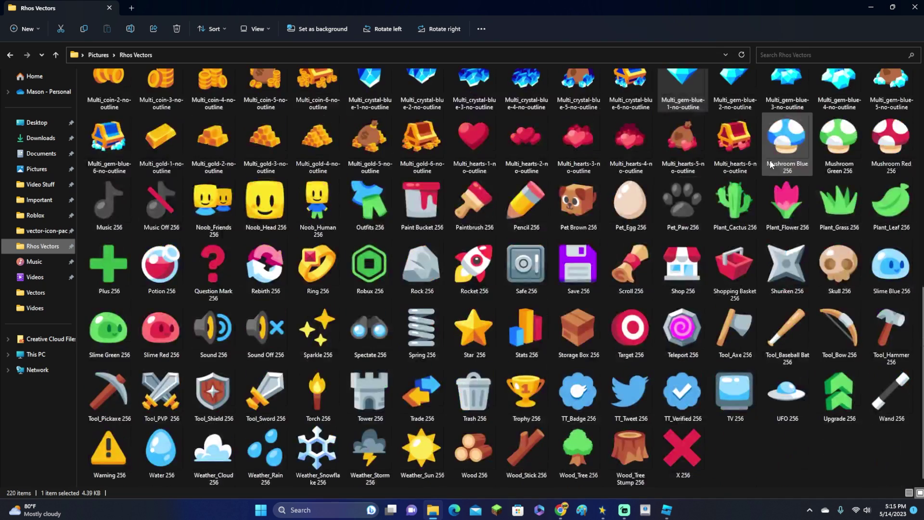
scroll(770, 160, up, 2)
scroll(567, 171, up, 3)
scroll(510, 194, down, 2)
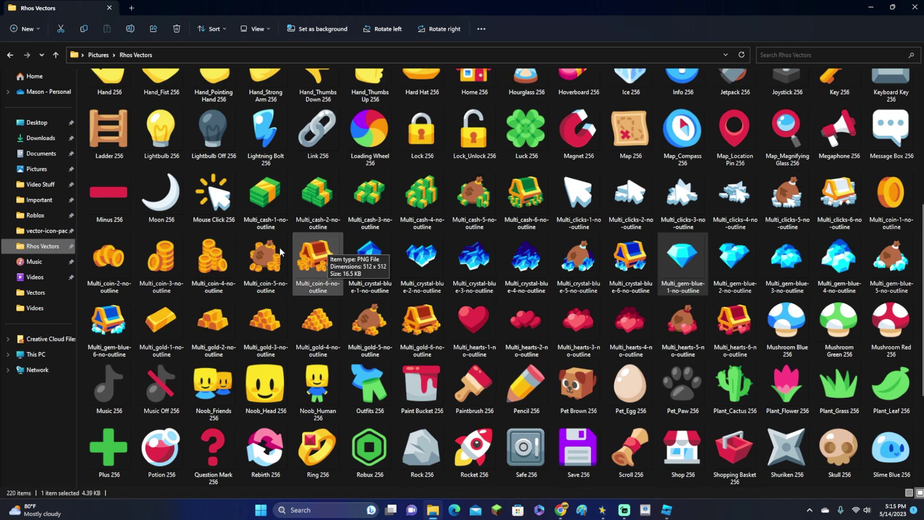
scroll(355, 313, down, 3)
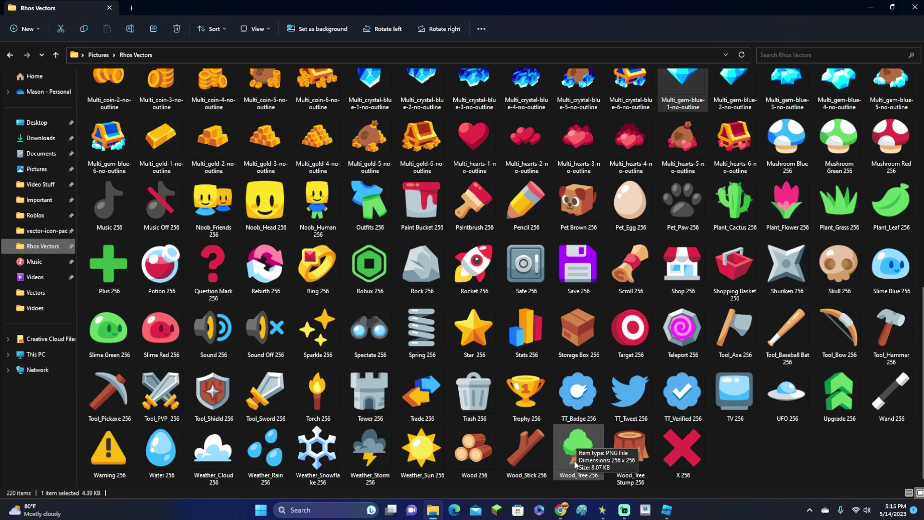
- Switch to the browser and look through the asset packs on the Rhos itch.io store page
click(561, 509)
drag(302, 181, 373, 191)
click(399, 217)
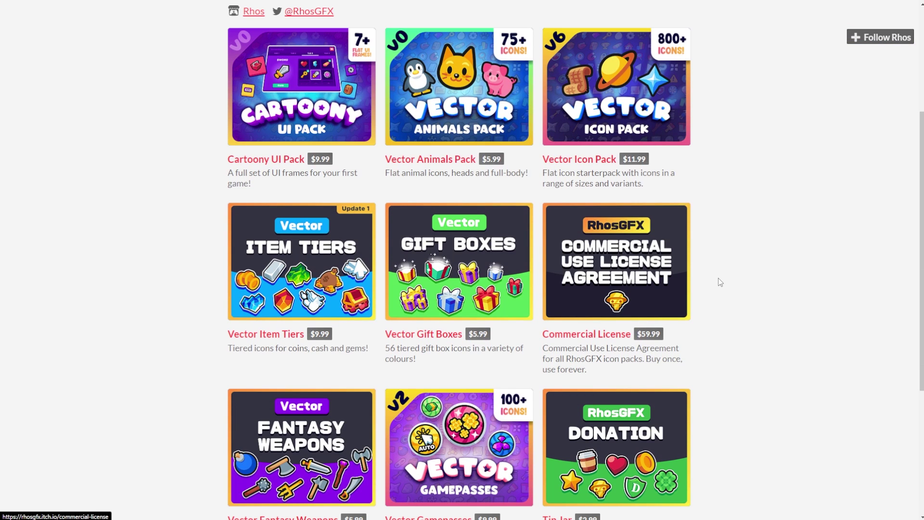
scroll(725, 280, down, 3)
scroll(727, 285, down, 2)
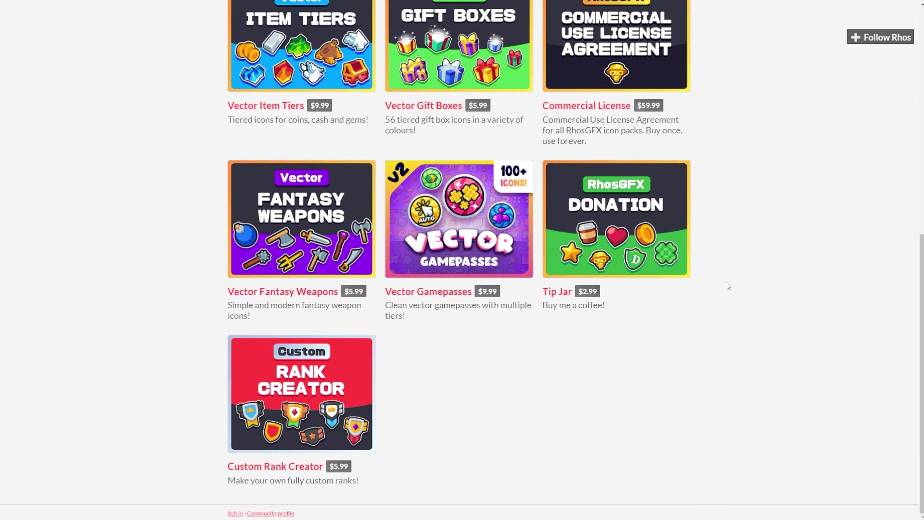
- Open the Vector Icon Pack page on the store and look through its description, preview images and license terms
scroll(730, 345, up, 7)
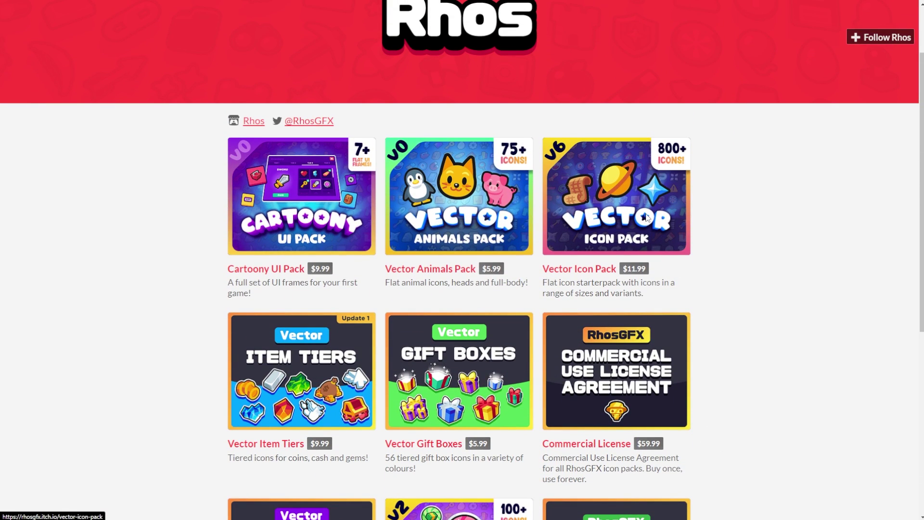
click(647, 217)
scroll(635, 236, down, 4)
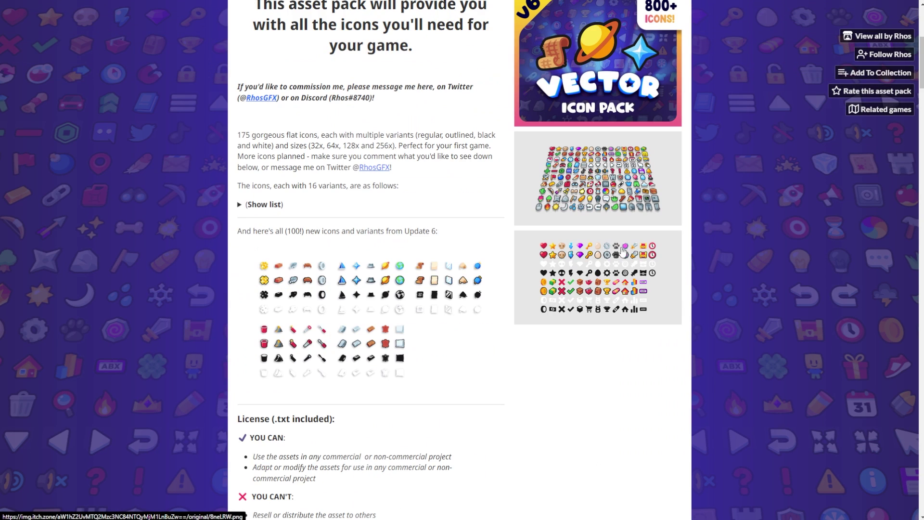
scroll(622, 250, up, 3)
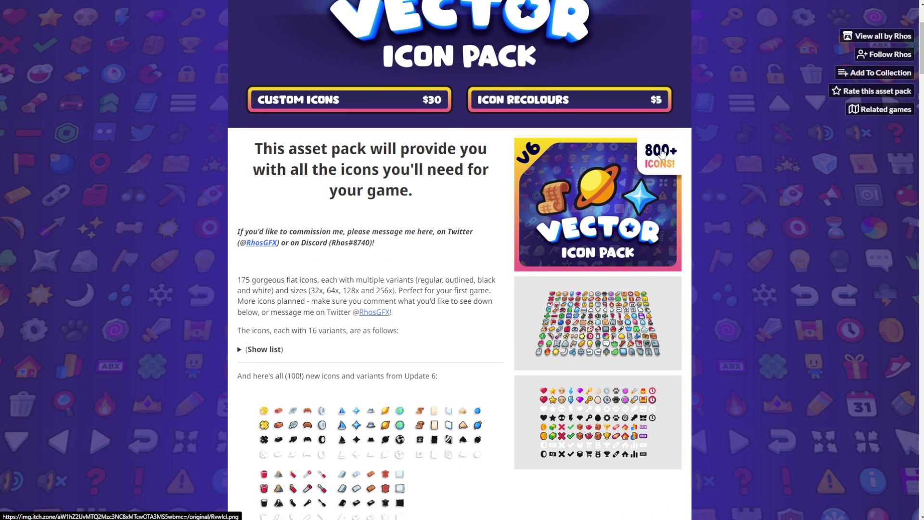
scroll(637, 250, down, 4)
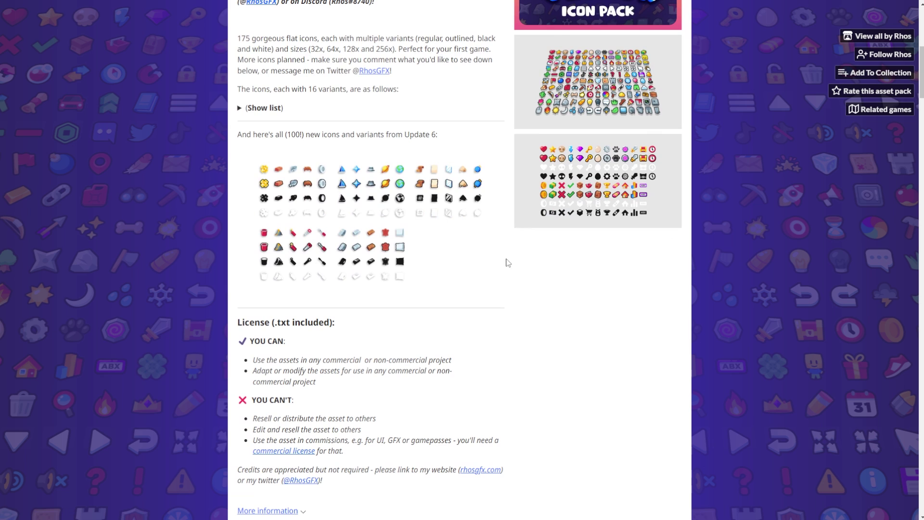
scroll(607, 250, up, 1)
scroll(597, 154, up, 3)
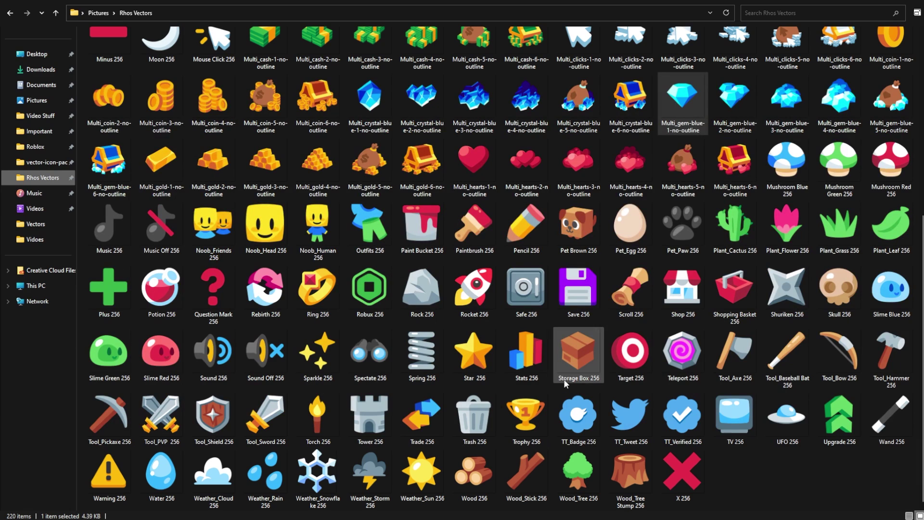
- Switch to File Explorer and browse the whole set of icon images in the Rhos Vectors folder
scroll(563, 404, up, 3)
scroll(561, 408, up, 3)
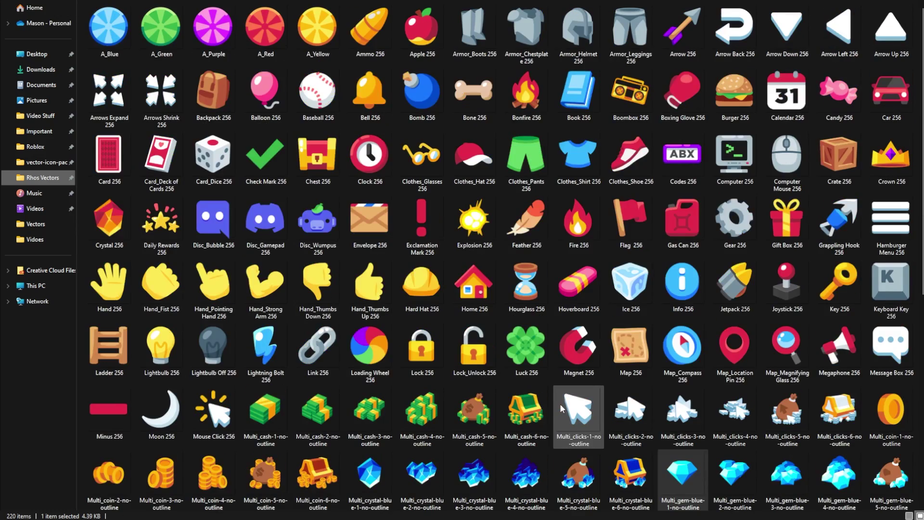
scroll(582, 219, down, 6)
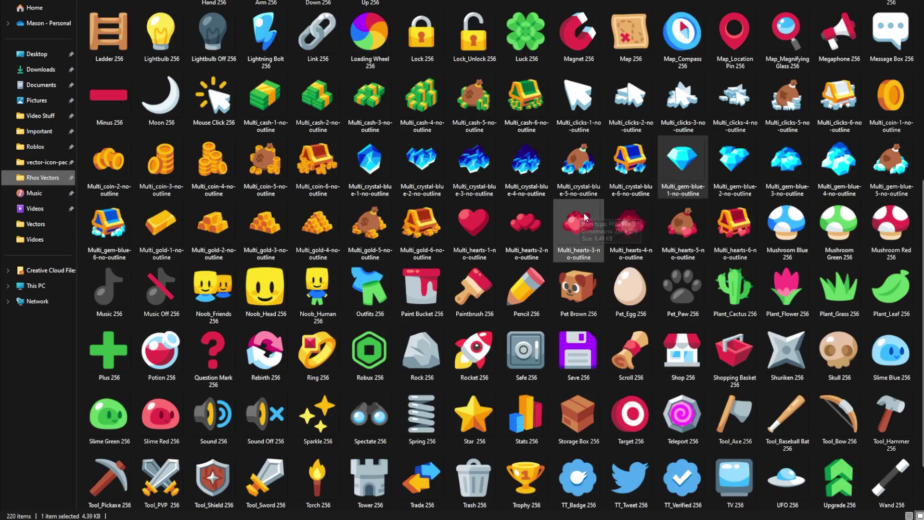
scroll(586, 217, up, 6)
scroll(538, 244, down, 5)
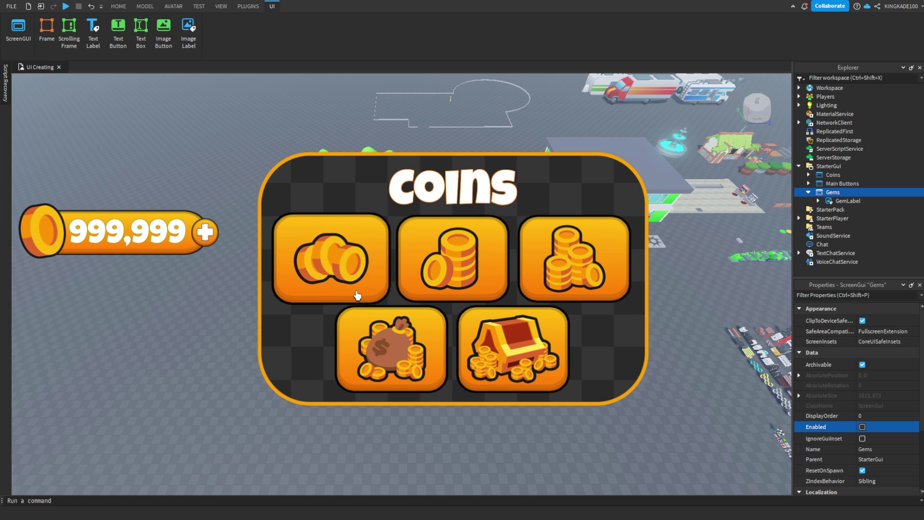
- In Roblox Studio, inspect the second Shop Button inside the Main Buttons ScreenGui and collapse that ScreenGui
click(809, 184)
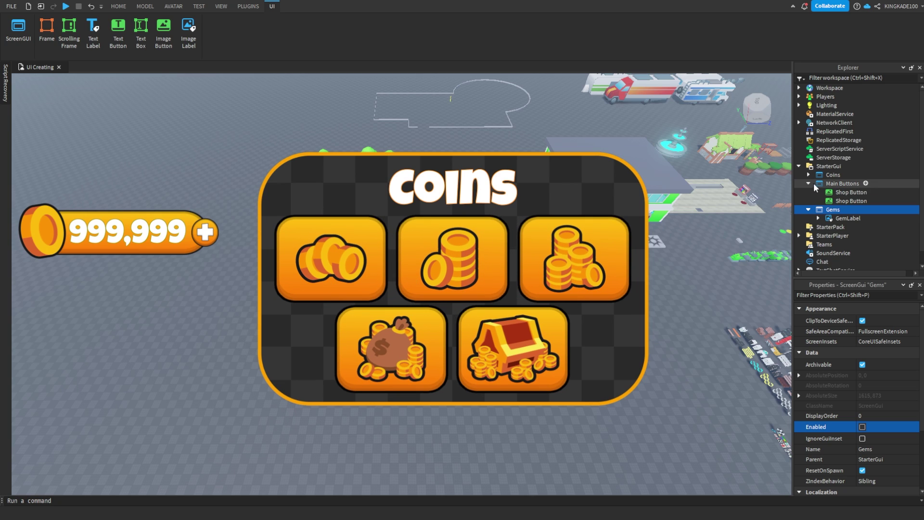
click(835, 201)
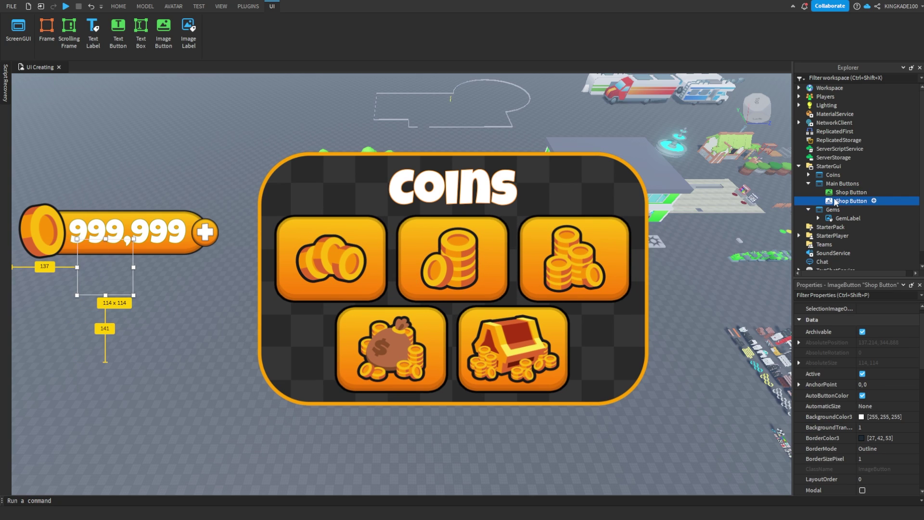
click(808, 183)
- Expand the Coins ScreenGui through Buy More Button and ShopFrame, selecting each of these two objects to inspect it
click(808, 175)
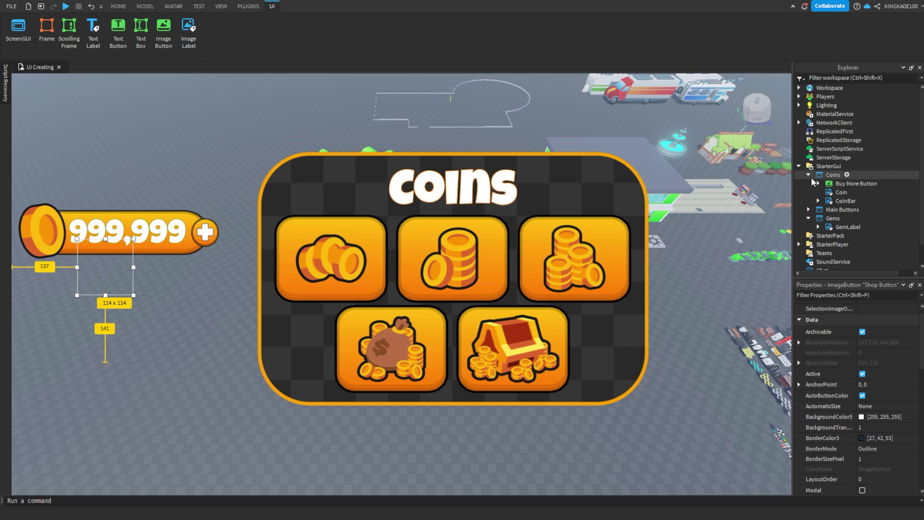
click(821, 184)
click(818, 184)
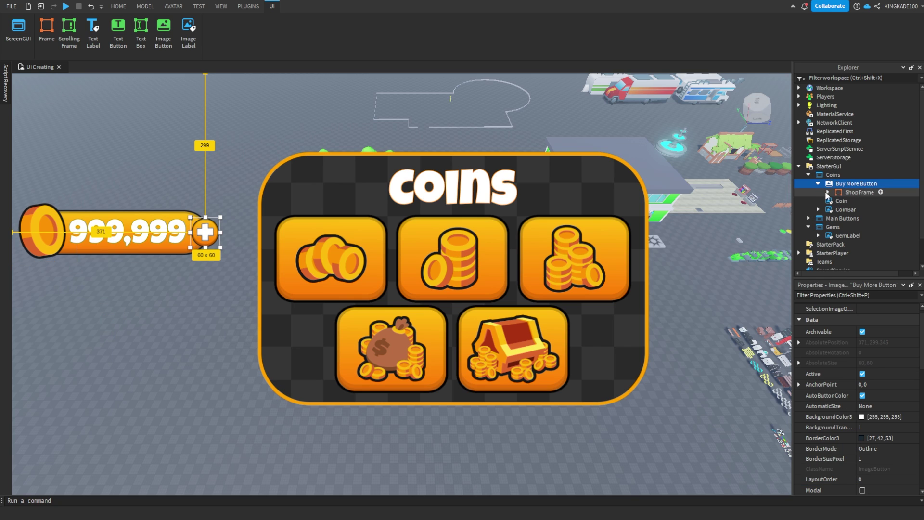
click(838, 192)
click(828, 192)
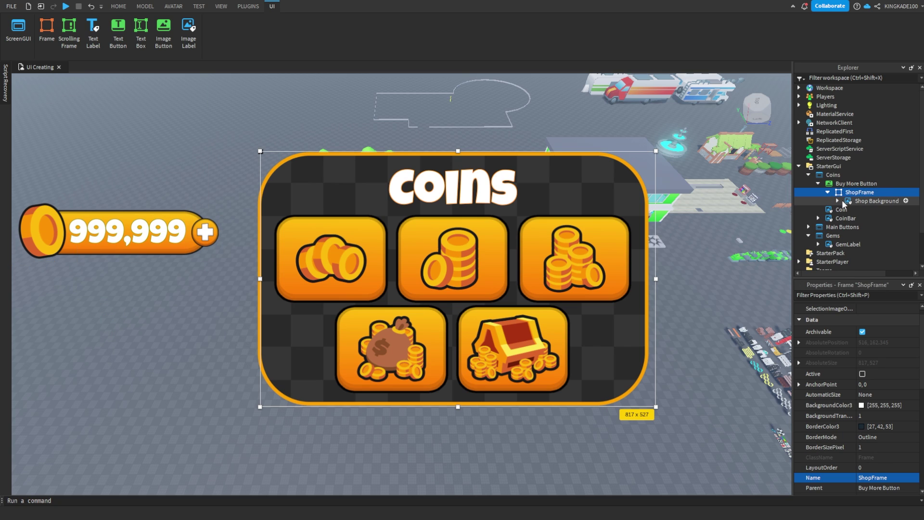
- Expand Shop Background, inspect its coin pack buttons one by one, and review the image properties of Coins Pack 1
click(837, 200)
click(858, 201)
click(865, 211)
click(865, 219)
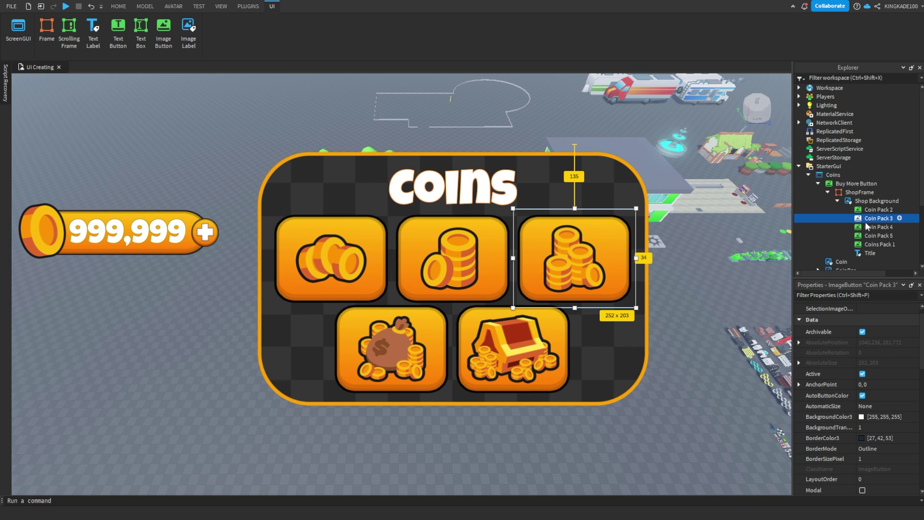
click(865, 227)
click(866, 236)
click(871, 244)
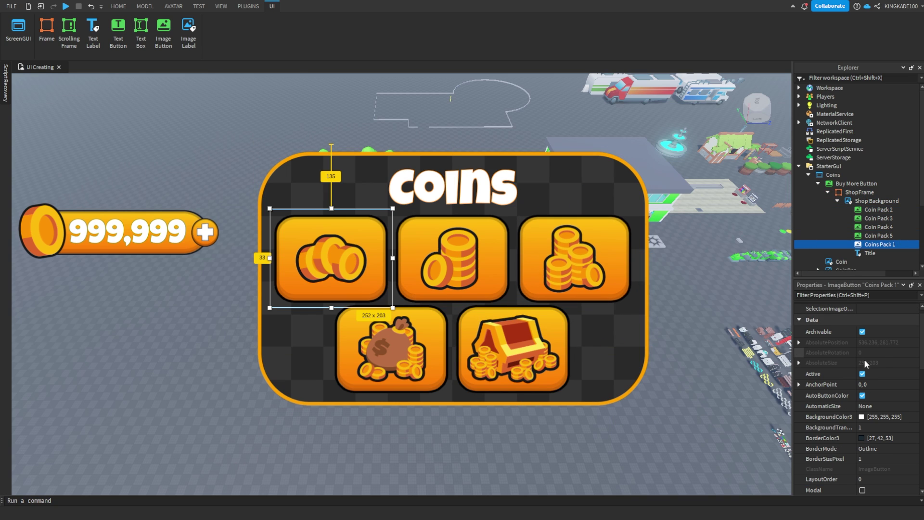
scroll(890, 388, down, 3)
scroll(888, 380, down, 3)
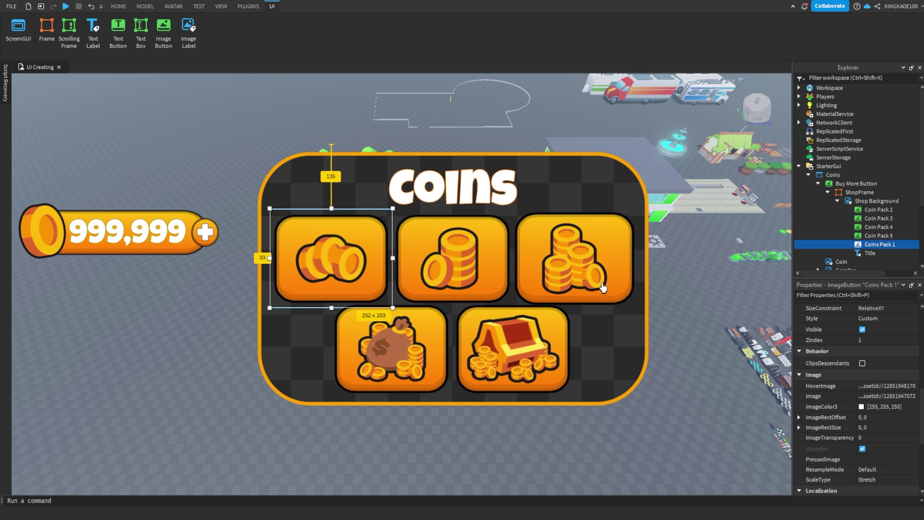
right_drag(674, 342, 675, 343)
key(w)
key(d)
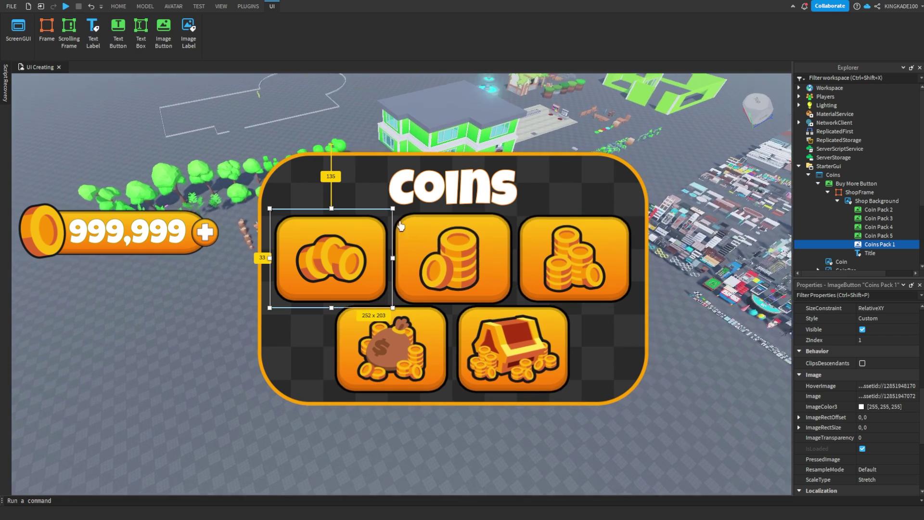